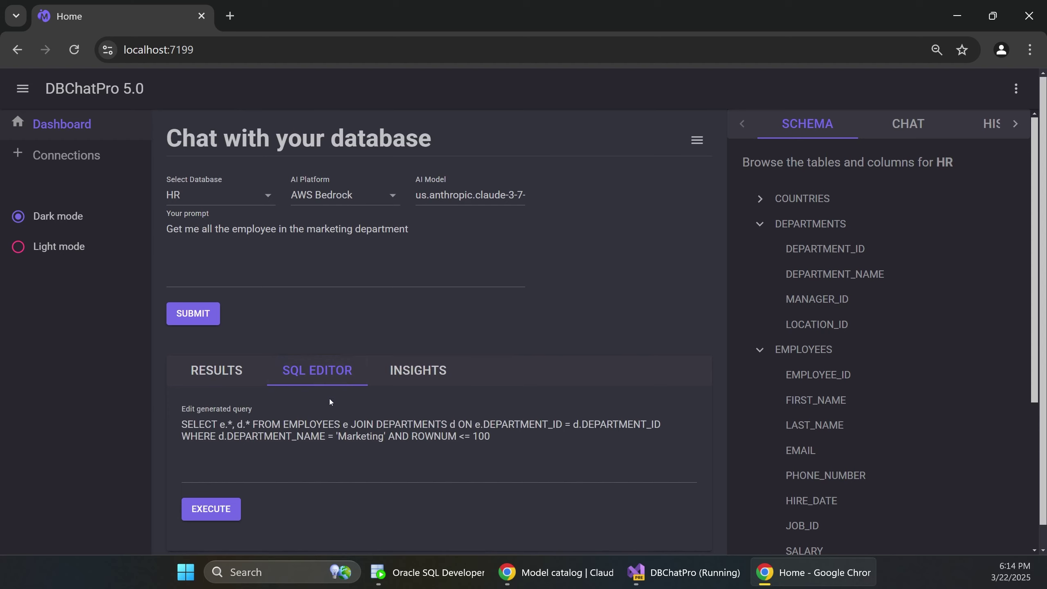
# - Review the generated SQL query and the AI insights for the marketing department prompt, and return to the query results
pyautogui.scroll(-1, 413, 433)
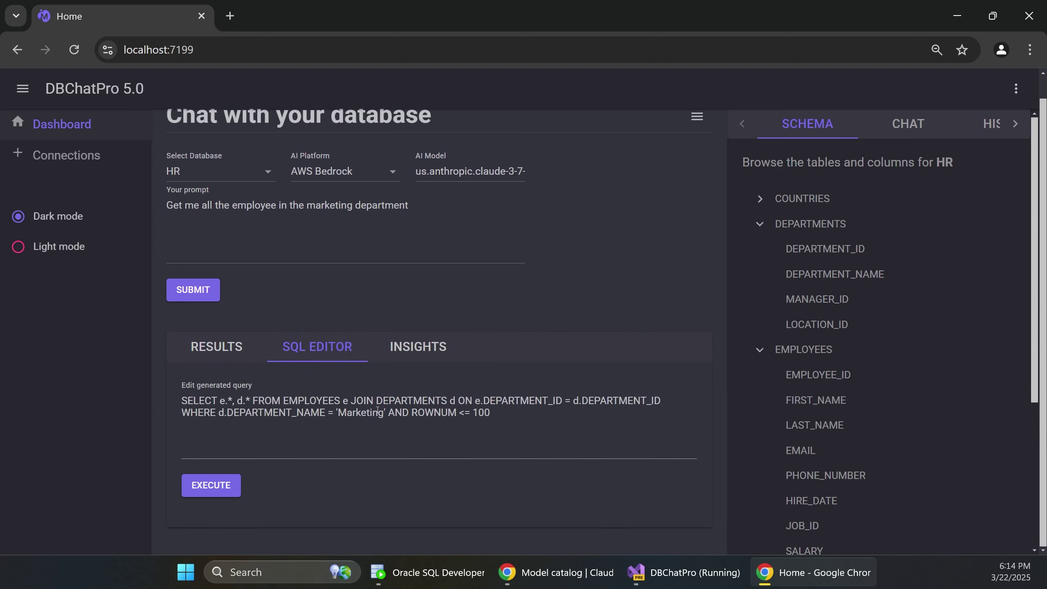
pyautogui.moveTo(494, 418); pyautogui.dragTo(187, 396)
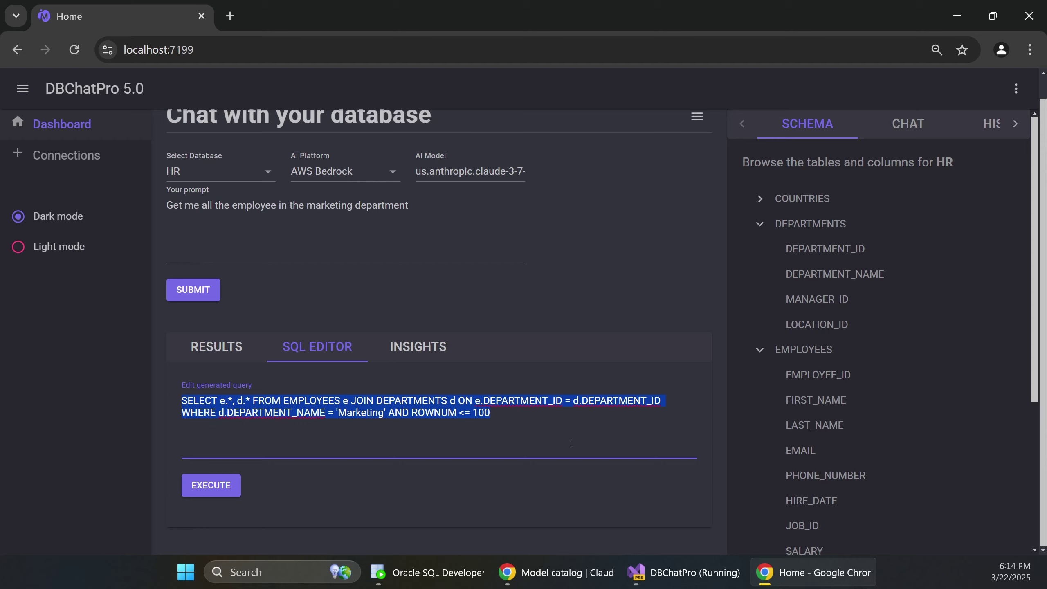
pyautogui.click(457, 432)
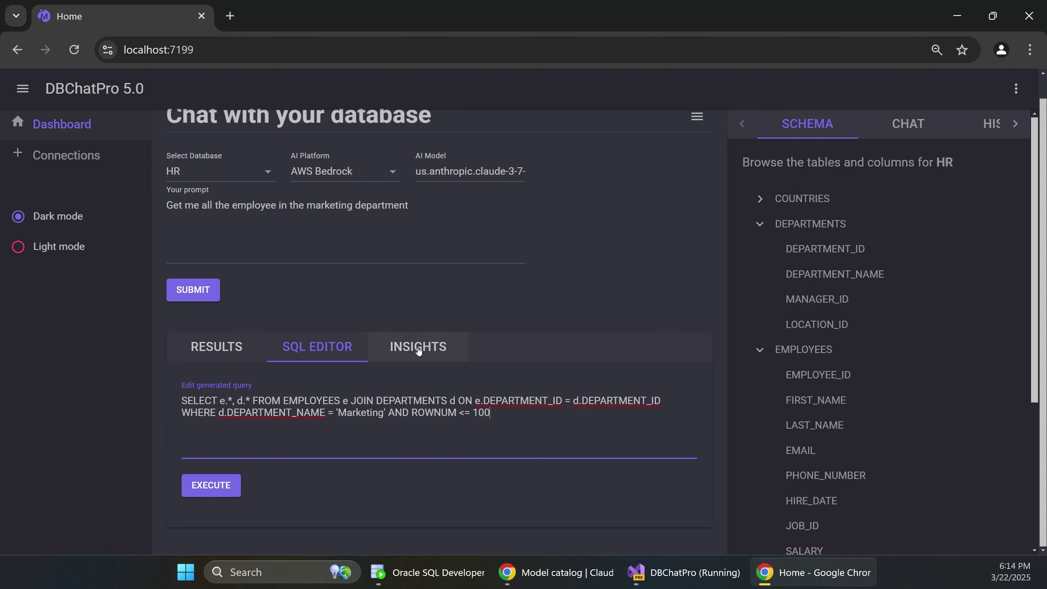
pyautogui.click(406, 349)
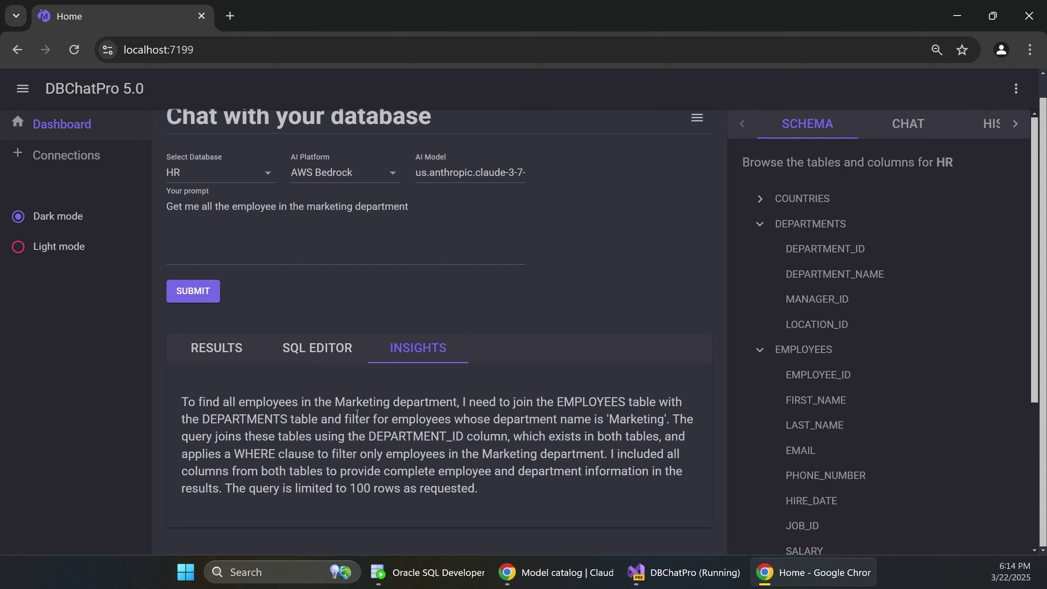
pyautogui.click(215, 349)
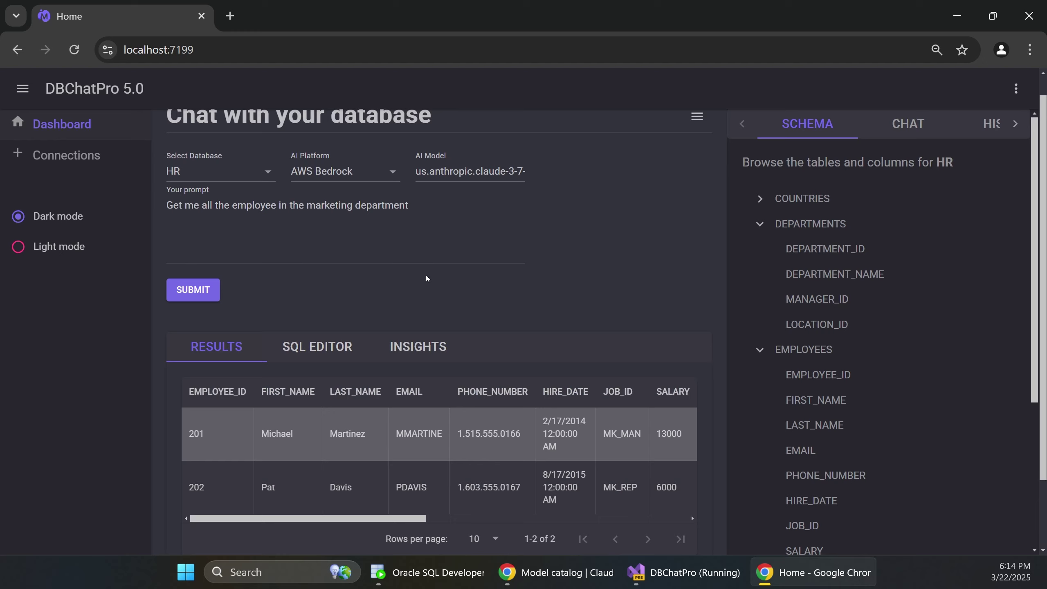
# - Change the AI platform for the HR database chat to GitHub Models
pyautogui.scroll(1, 453, 253)
pyautogui.click(359, 196)
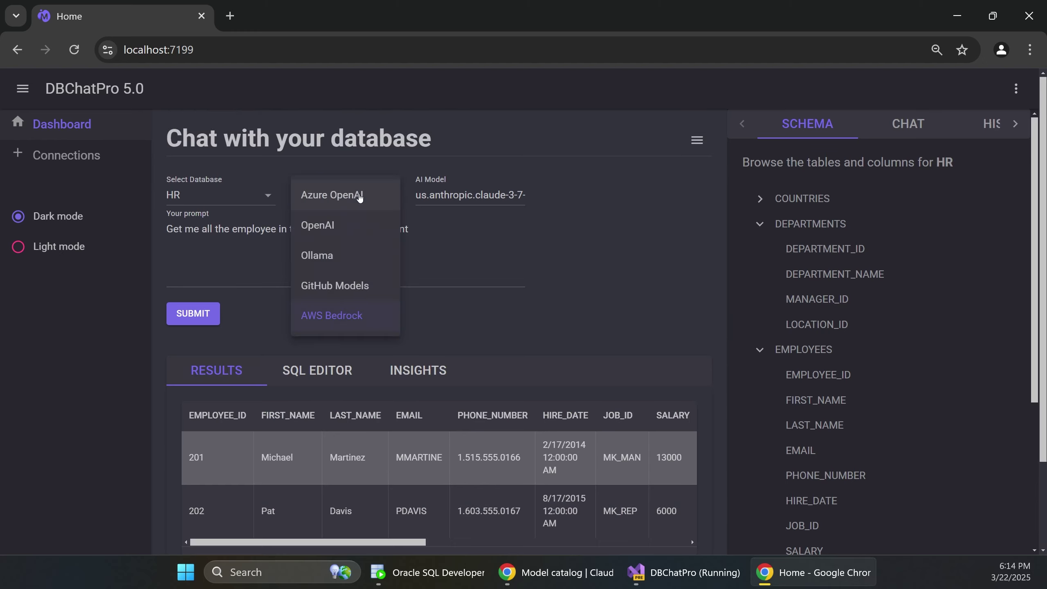
pyautogui.click(342, 288)
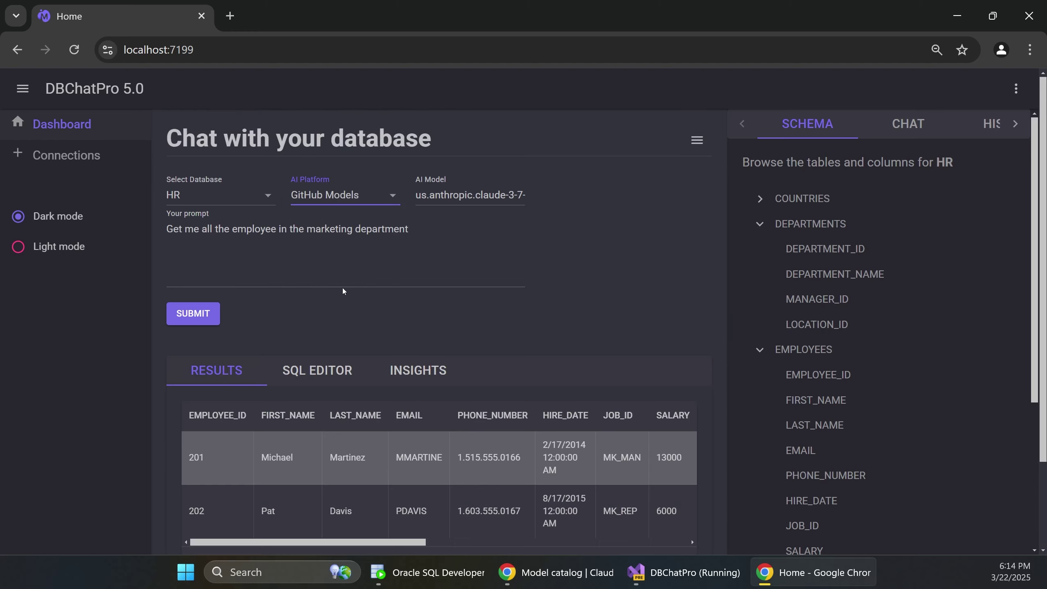
pyautogui.click(454, 194)
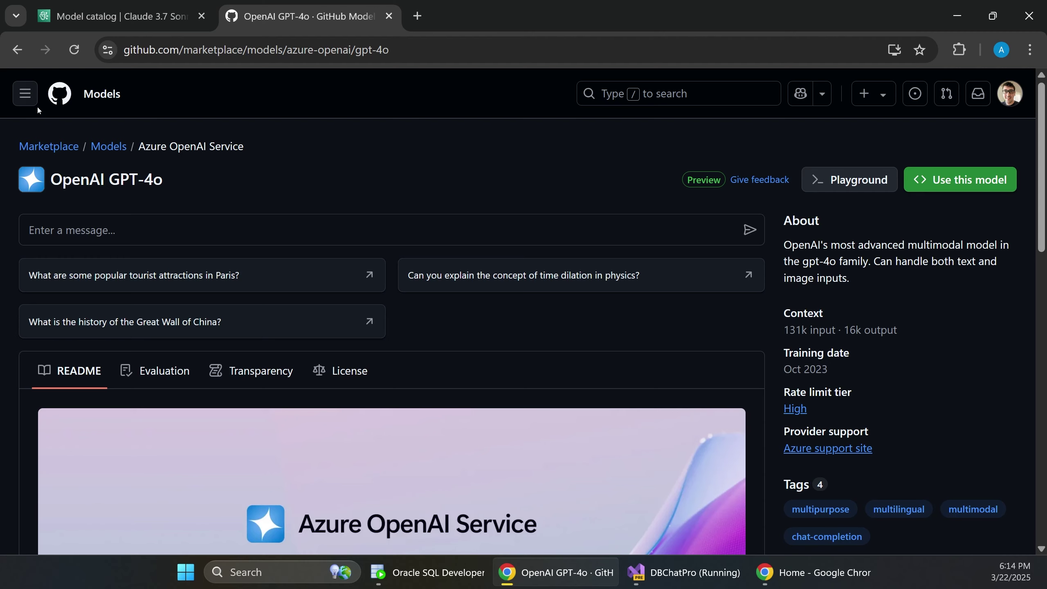
# - Check the OpenAI GPT-4o page on GitHub Models for the model's name
pyautogui.click(35, 101)
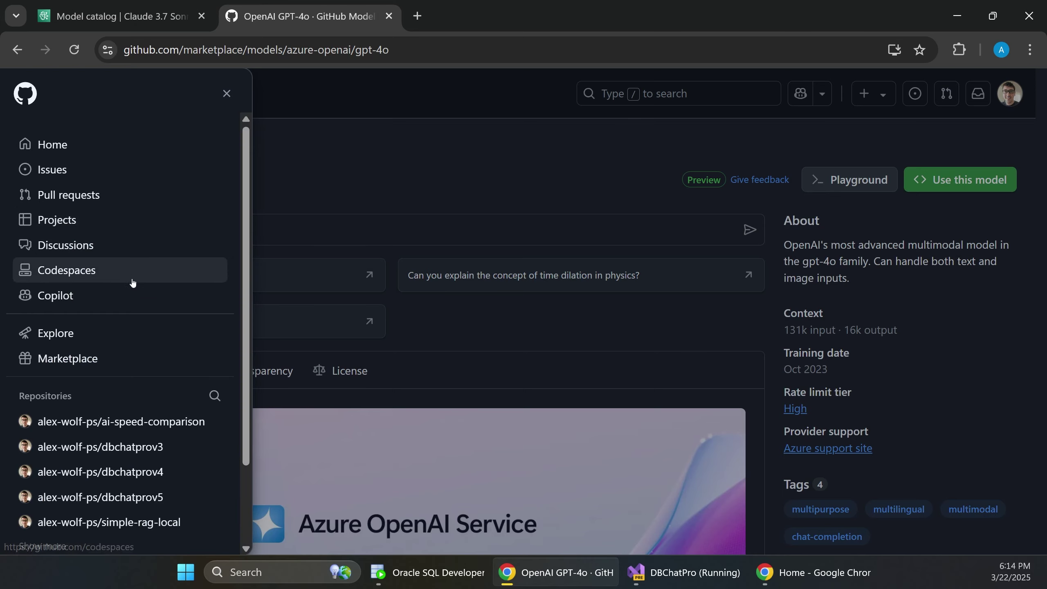
pyautogui.click(436, 175)
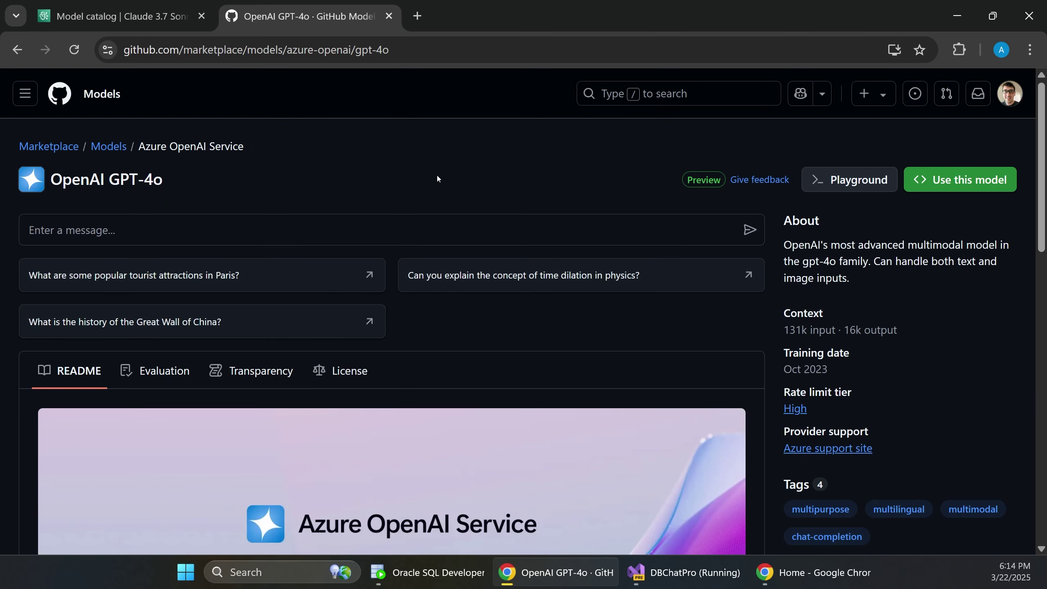
pyautogui.scroll(-5, 363, 331)
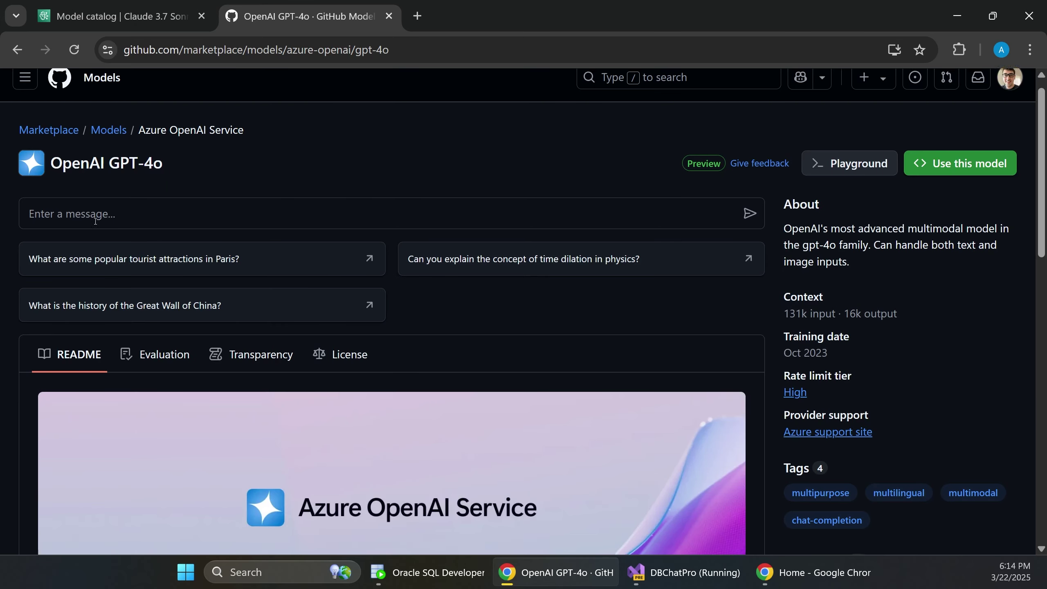
pyautogui.scroll(5, 364, 332)
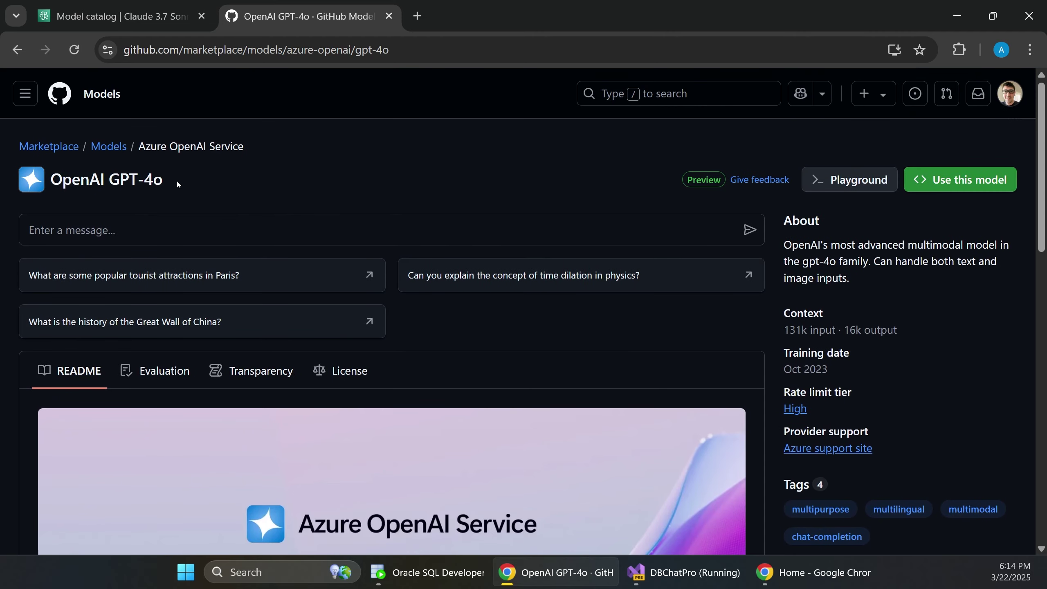
pyautogui.moveTo(177, 182); pyautogui.dragTo(62, 181)
pyautogui.click(236, 180)
# - Switch back to DBChatPro, keep GitHub Models as the AI platform and set the AI model to gpt-4o
pyautogui.click(762, 578)
pyautogui.click(382, 206)
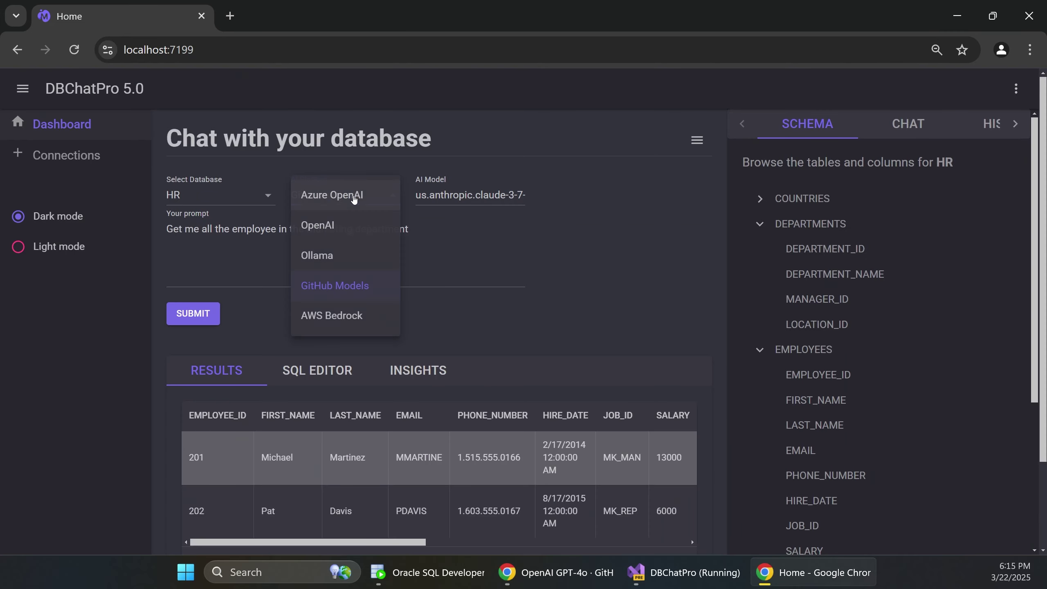
pyautogui.click(362, 284)
pyautogui.click(488, 195)
pyautogui.hotkey('ctrl', 'a')
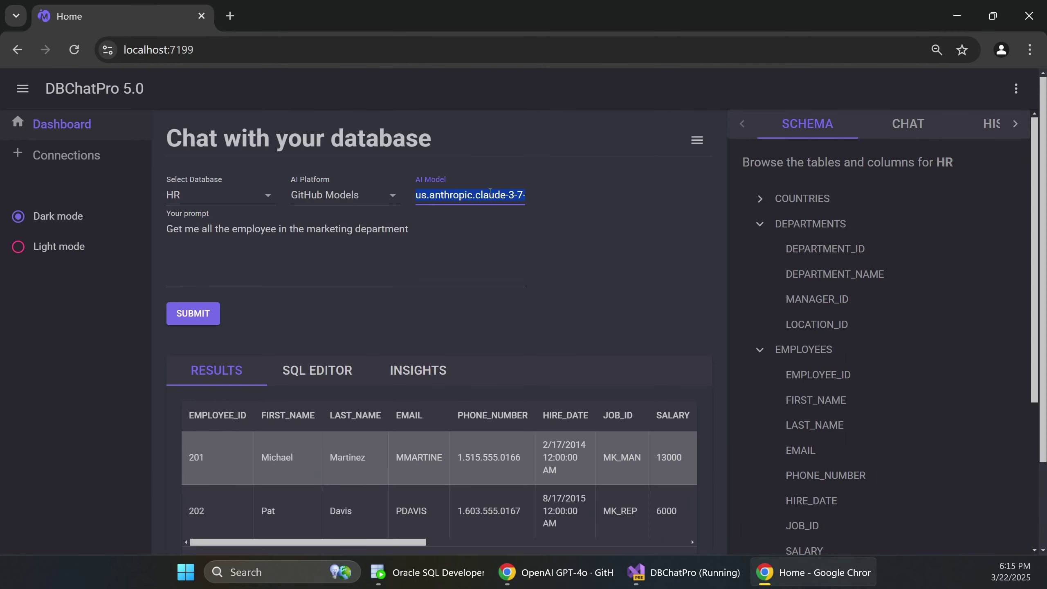
pyautogui.write('gpt4')
pyautogui.write('-')
pyautogui.press('BackSpace')
pyautogui.press('BackSpace')
pyautogui.write('-4o')
# - Collapse the EMPLOYEES table in the schema and submit the prompt "List all of the jobs"
pyautogui.click(428, 264)
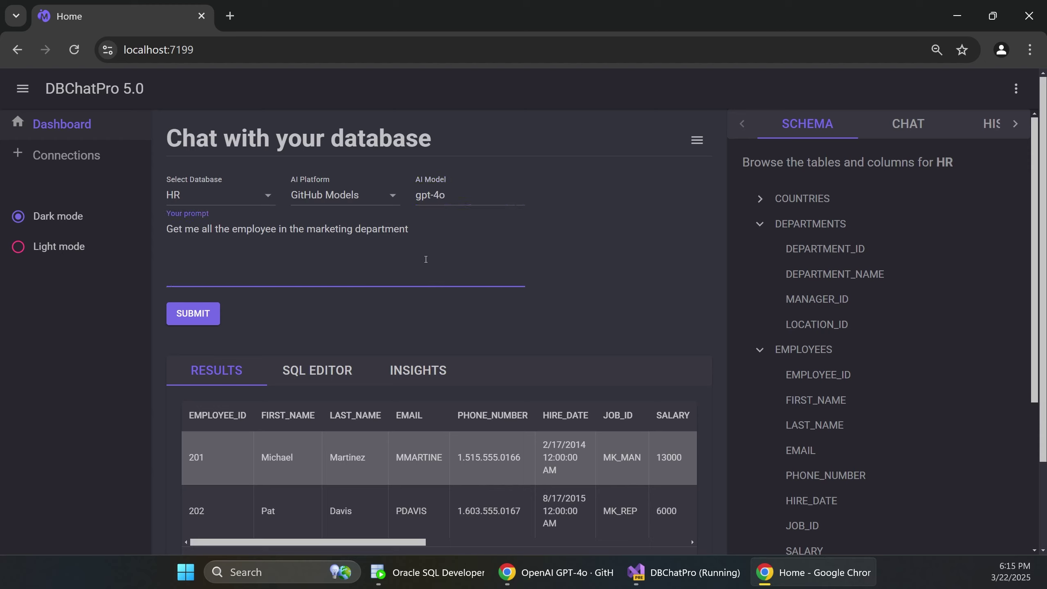
pyautogui.hotkey('ctrl', 'a')
pyautogui.click(757, 358)
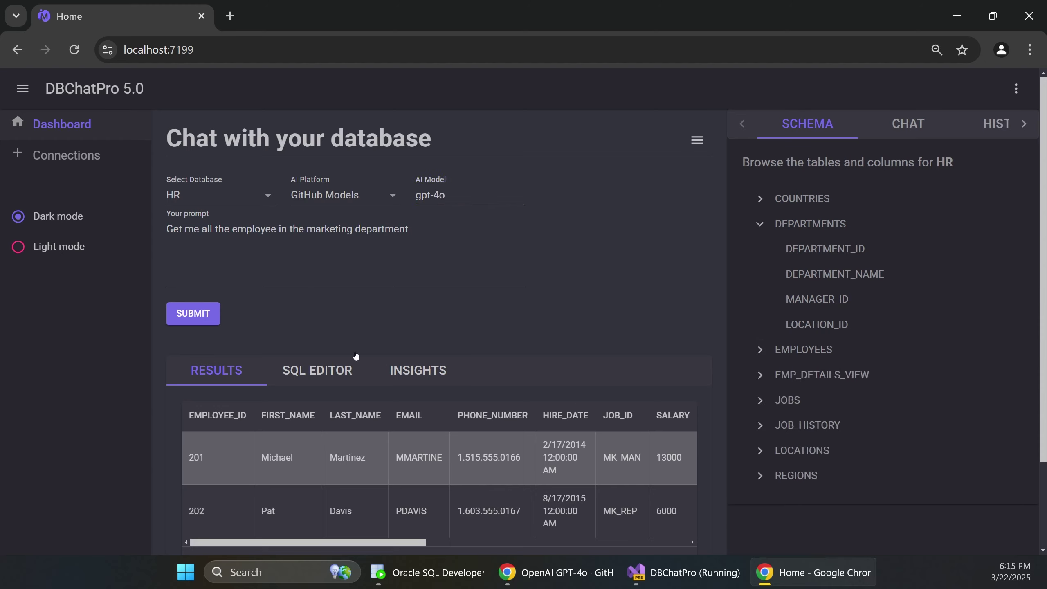
pyautogui.click(270, 238)
pyautogui.hotkey('ctrl', 'a')
pyautogui.write('List all of the jobs')
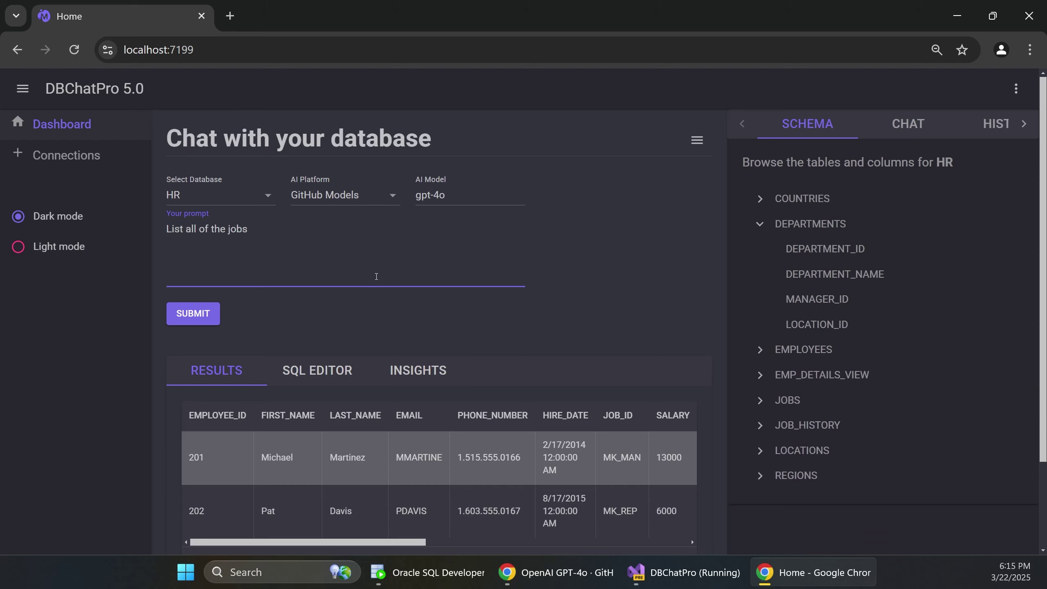
pyautogui.click(192, 313)
# - Locate the Accountant title in the job results and submit the prompt "List all of the employees who work as an accountant"
pyautogui.scroll(-5, 387, 309)
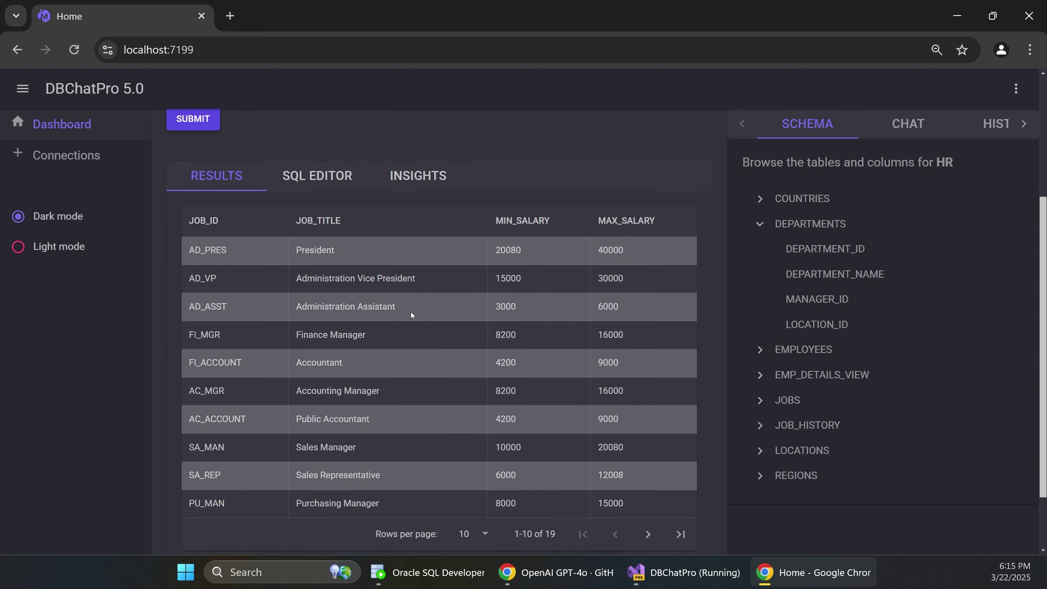
pyautogui.doubleClick(303, 362)
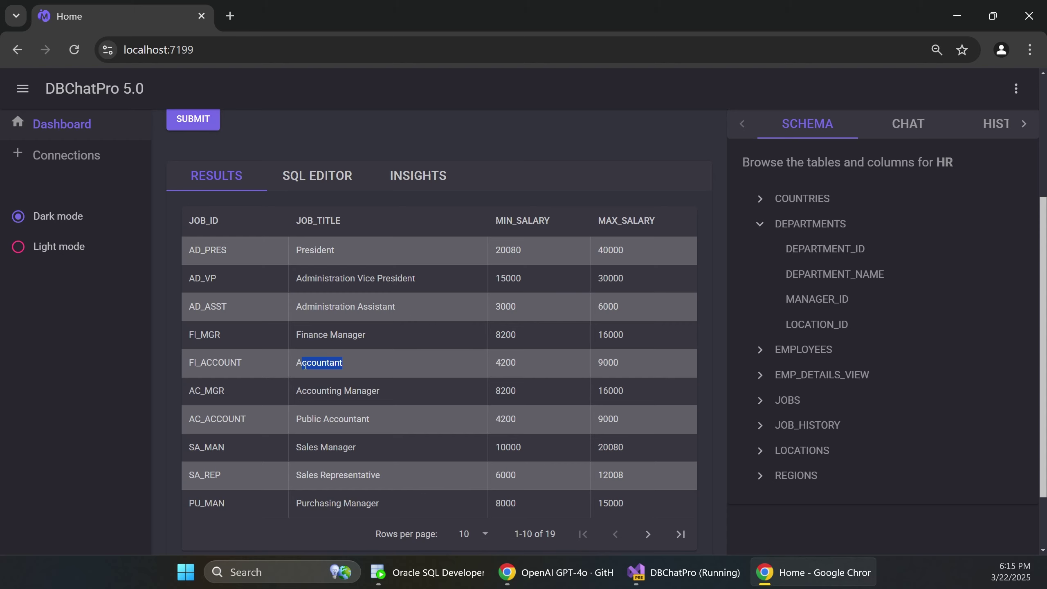
pyautogui.scroll(5, 428, 350)
pyautogui.click(275, 245)
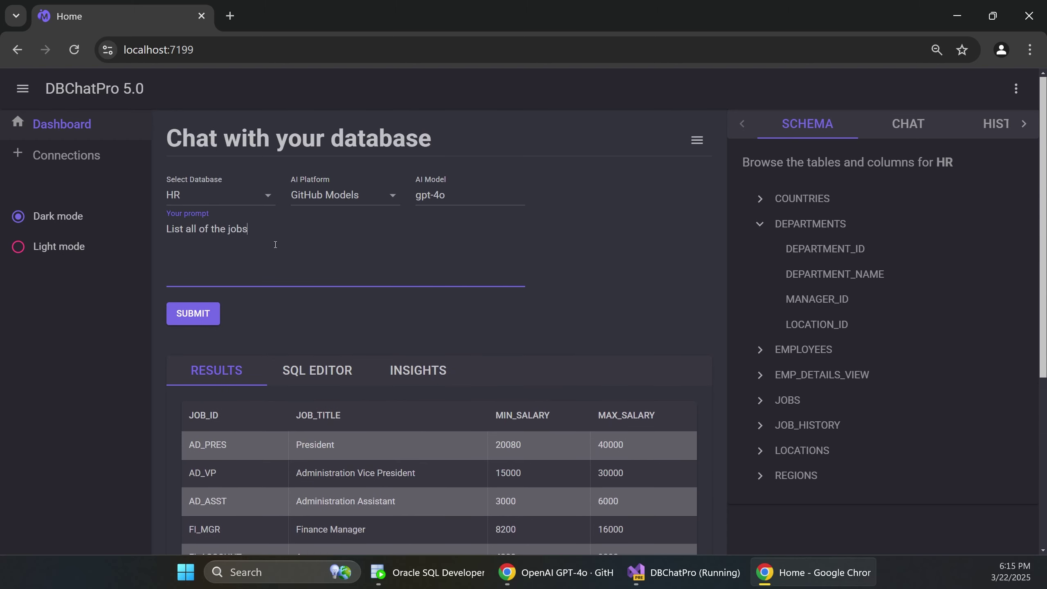
pyautogui.hotkey('ctrl', 'a')
pyautogui.write('List all of the employees who work as an accountant')
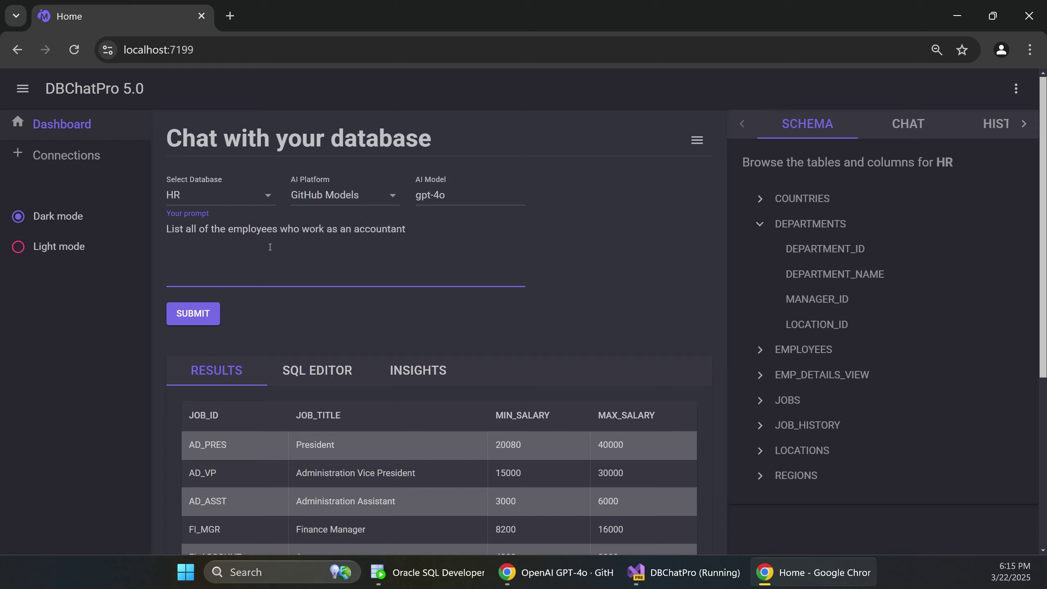
pyautogui.click(194, 317)
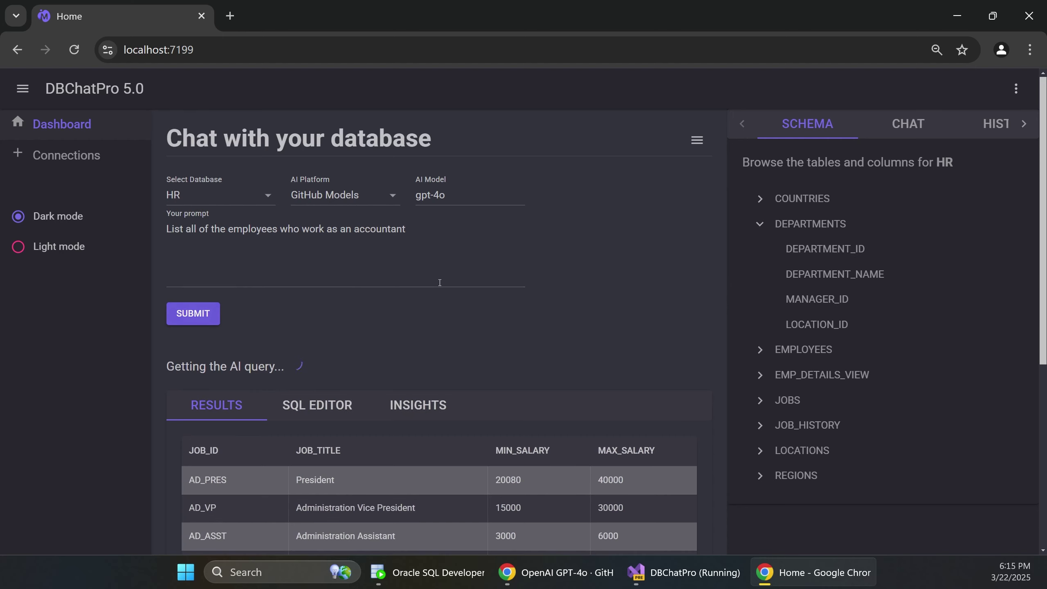
# - Examine all columns of the accountant results, including the department IDs
pyautogui.scroll(-2, 505, 288)
pyautogui.scroll(-3, 505, 288)
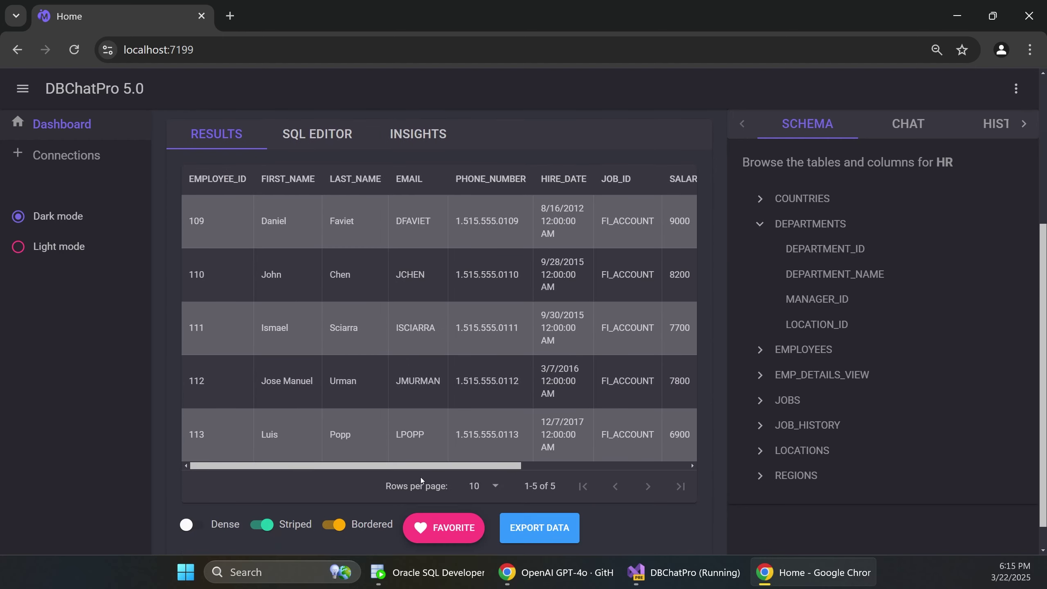
pyautogui.moveTo(422, 466); pyautogui.dragTo(667, 463)
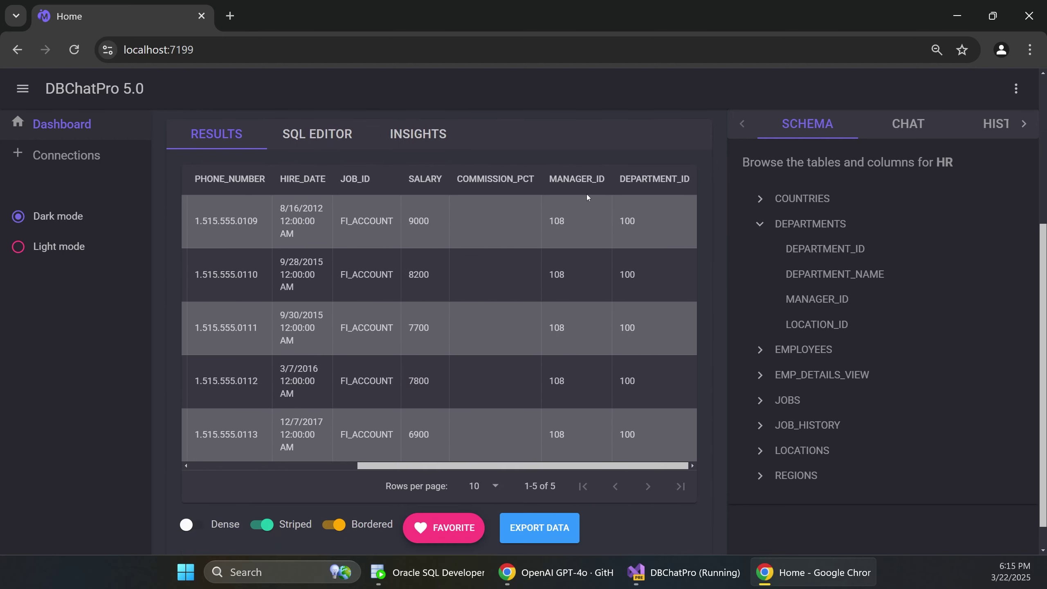
pyautogui.moveTo(624, 210); pyautogui.dragTo(649, 437)
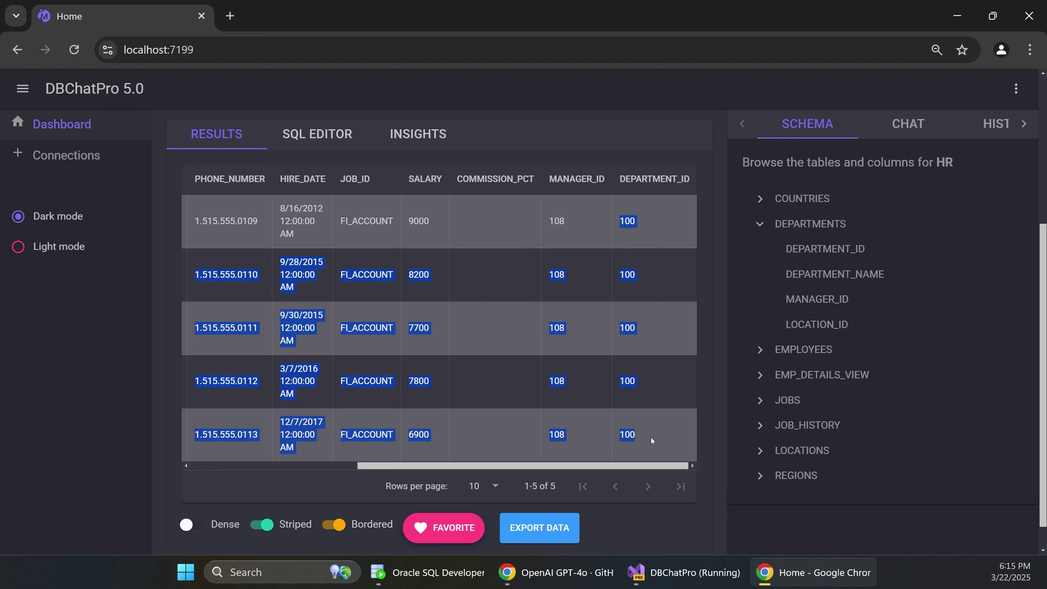
pyautogui.click(649, 437)
pyautogui.moveTo(579, 471); pyautogui.dragTo(369, 464)
pyautogui.scroll(5, 461, 311)
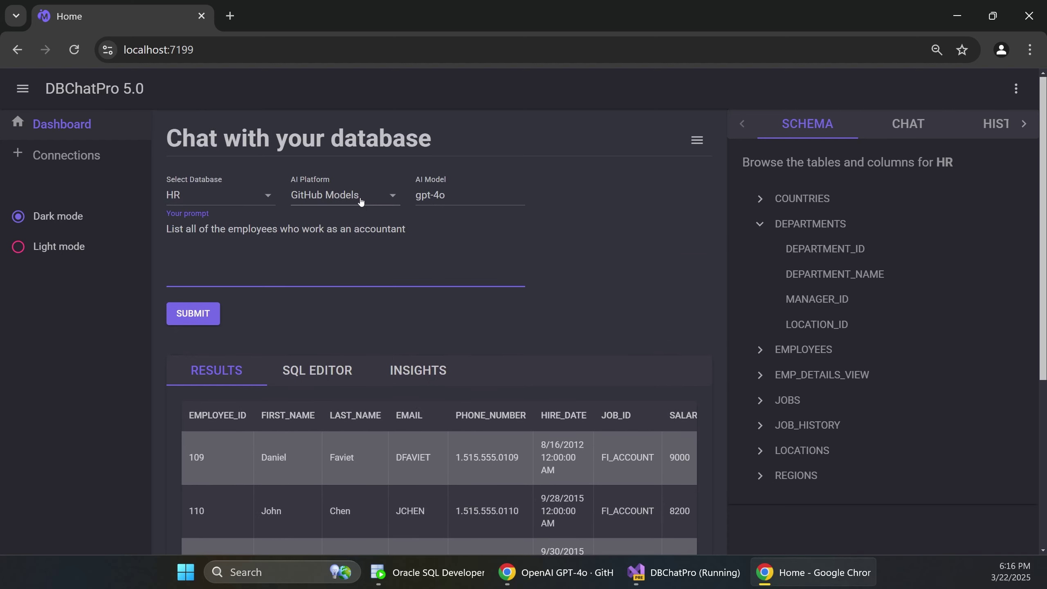
pyautogui.click(362, 200)
pyautogui.click(392, 295)
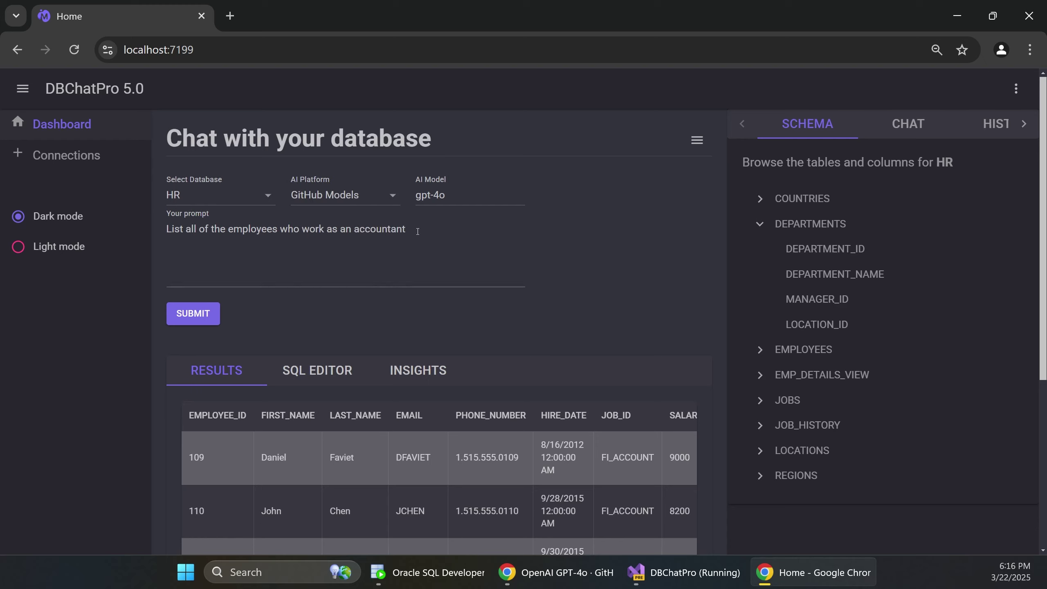
pyautogui.click(401, 192)
pyautogui.click(351, 195)
pyautogui.click(332, 196)
pyautogui.click(403, 301)
# - Collapse the DEPARTMENTS table in the schema and export the accountant results as a CSV file
pyautogui.click(773, 216)
pyautogui.scroll(-5, 577, 206)
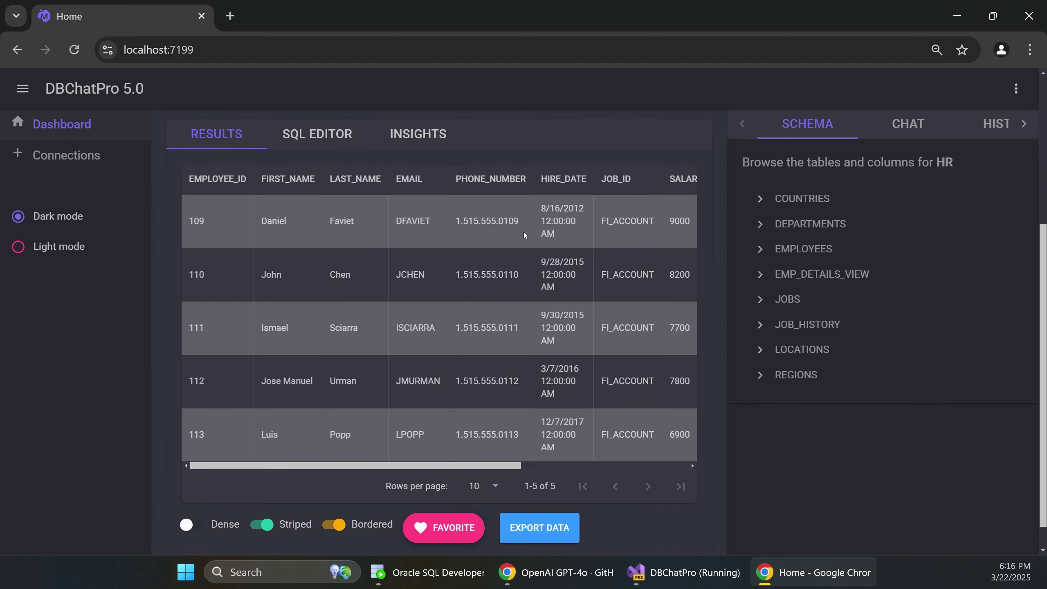
pyautogui.scroll(-1, 515, 330)
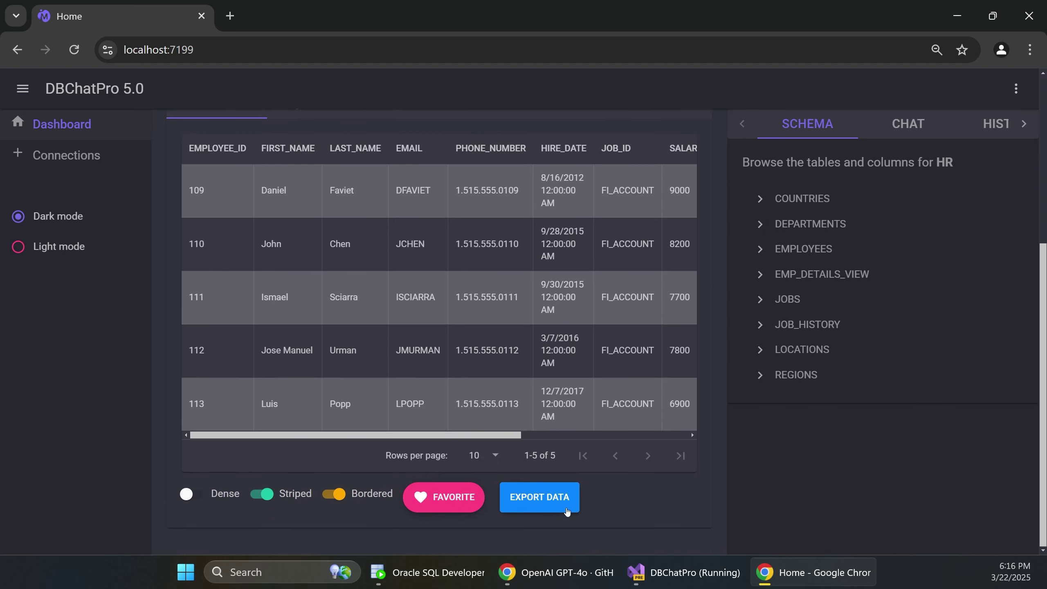
pyautogui.scroll(2, 577, 506)
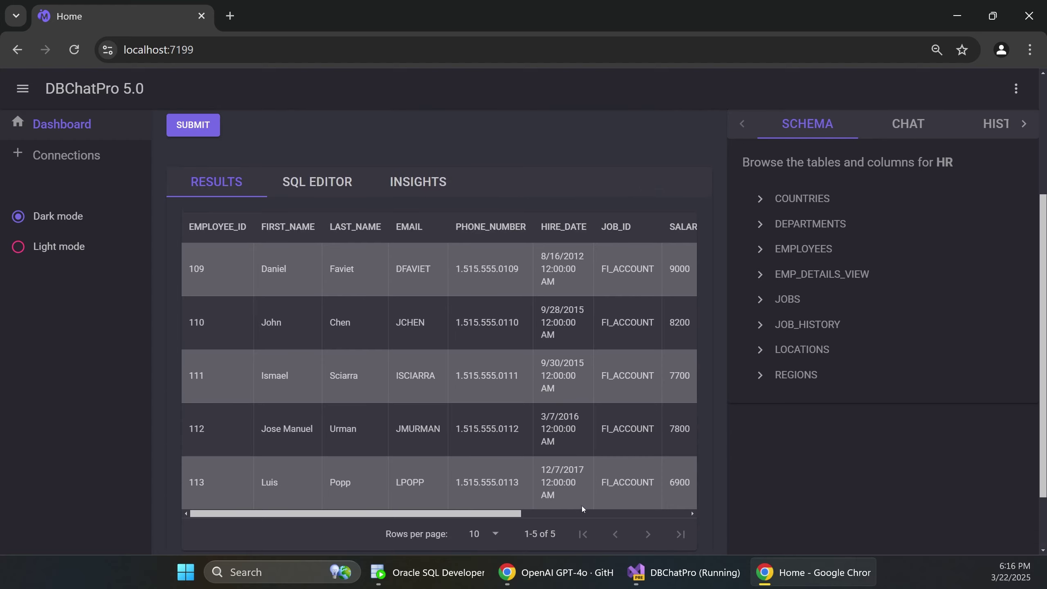
pyautogui.scroll(-2, 579, 495)
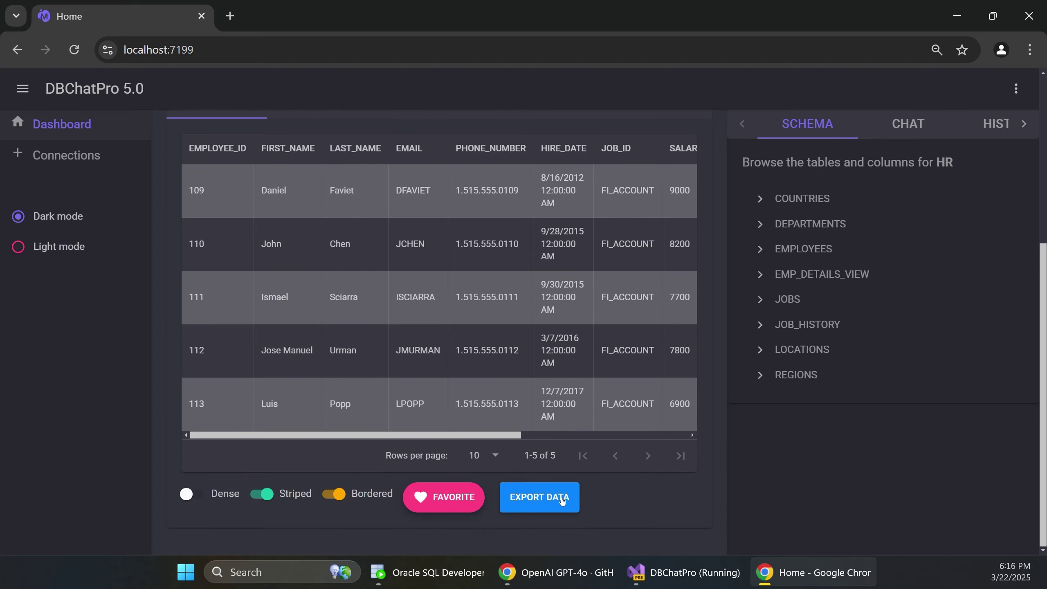
pyautogui.click(538, 499)
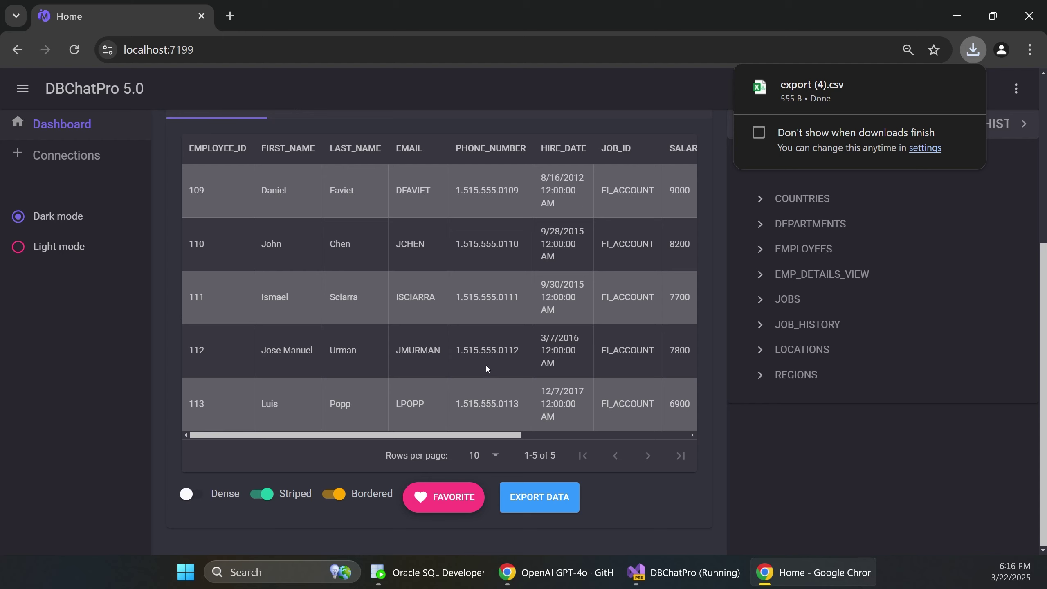
# - Open the downloaded file export (4).csv in Excel to inspect it, and switch back to DBChatPro in the browser
pyautogui.click(808, 97)
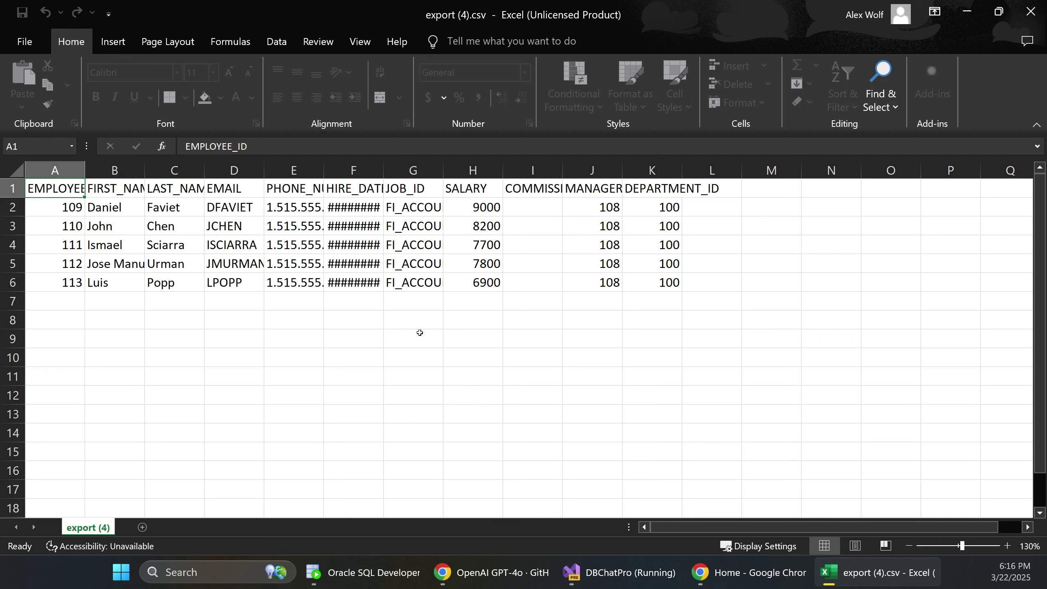
pyautogui.click(746, 572)
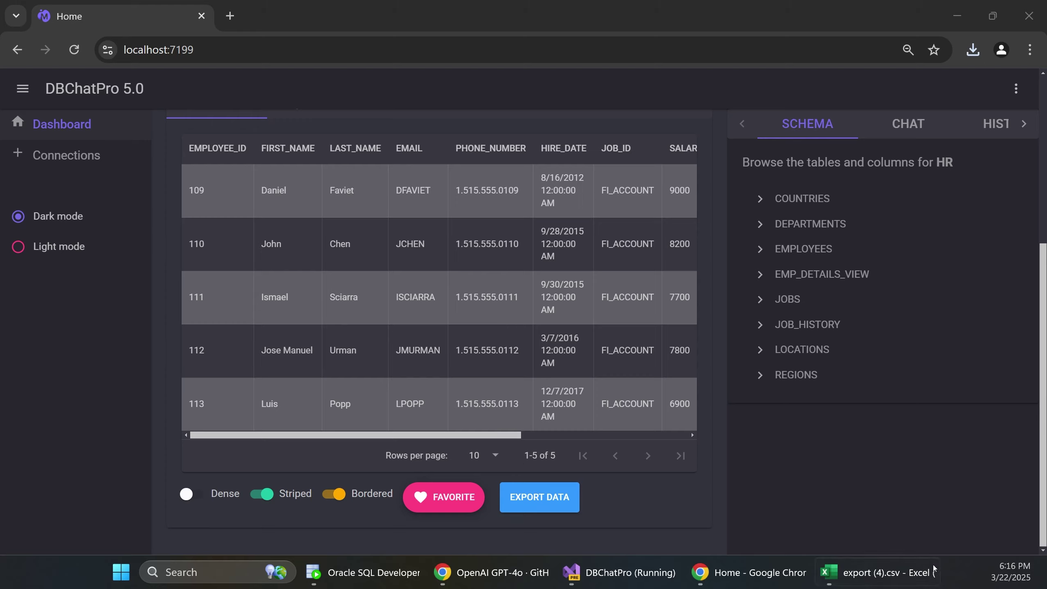
pyautogui.click(737, 464)
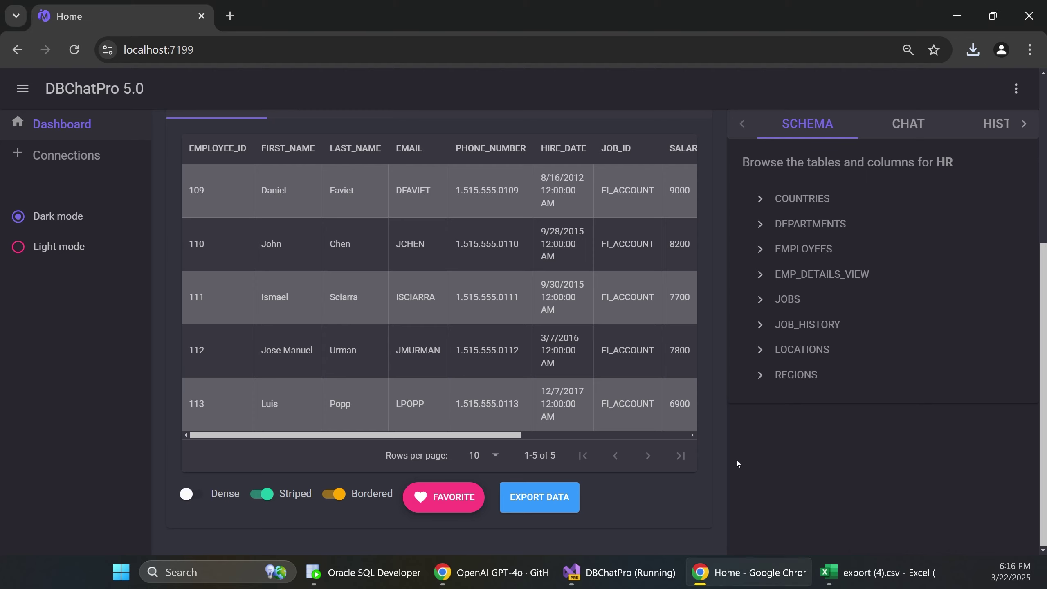
# - Check the query history and the saved favorites for the HR database
pyautogui.scroll(5, 709, 491)
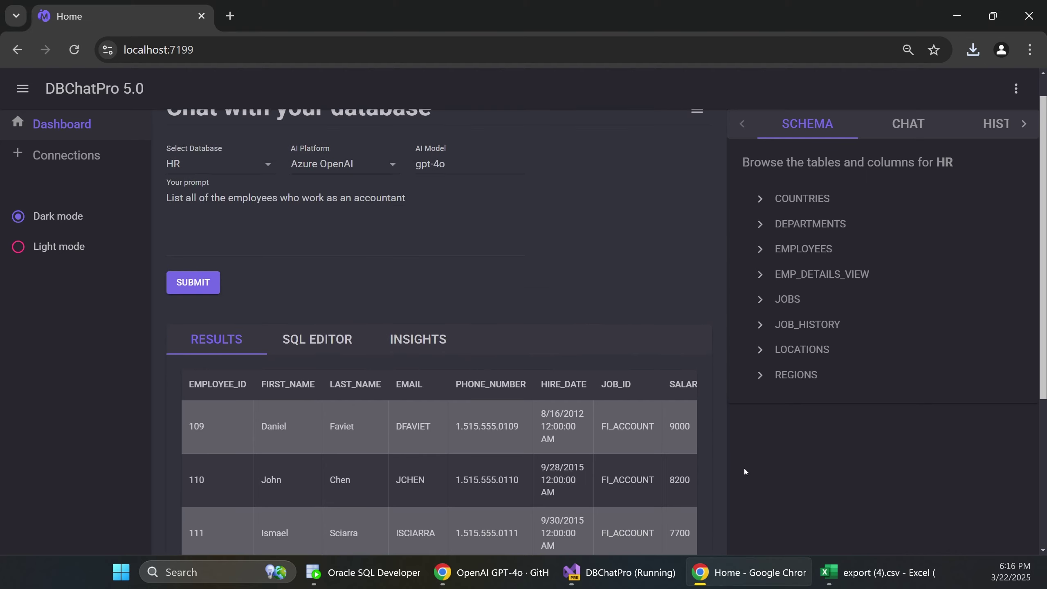
pyautogui.scroll(1, 745, 468)
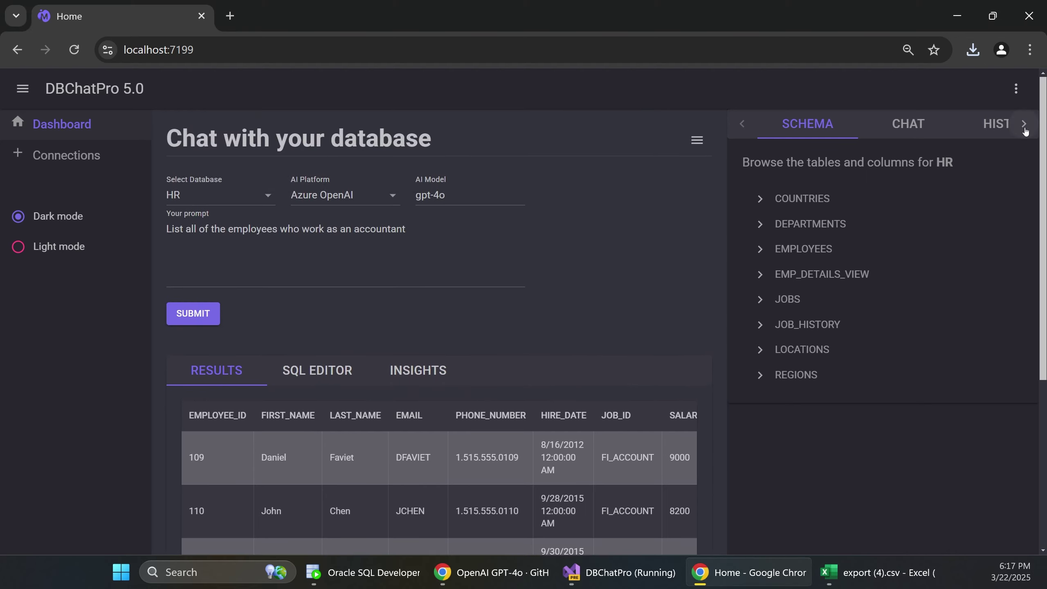
pyautogui.scroll(-6, 493, 448)
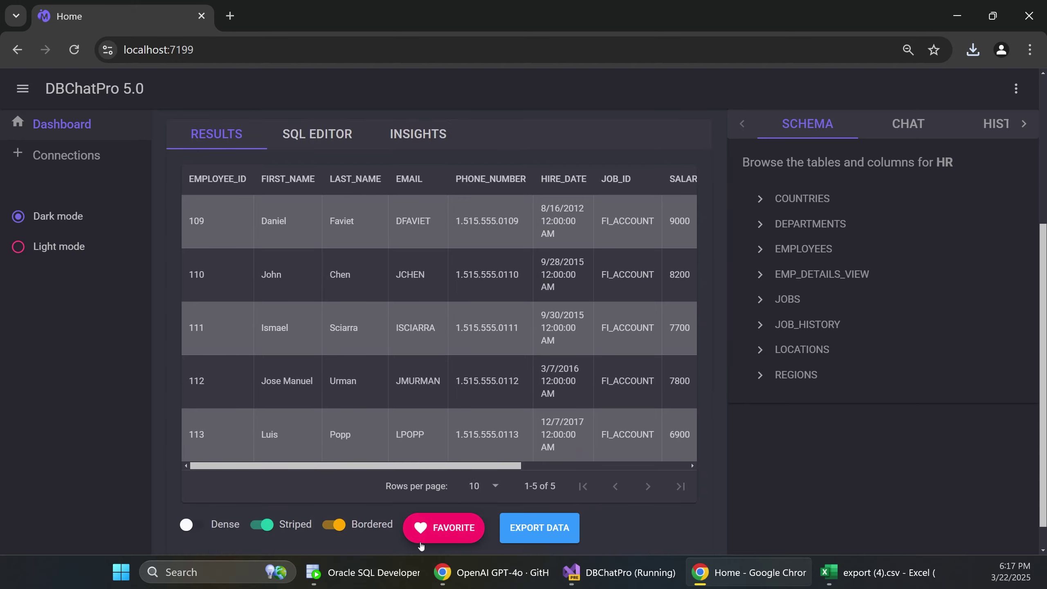
pyautogui.scroll(2, 1024, 115)
pyautogui.click(1024, 120)
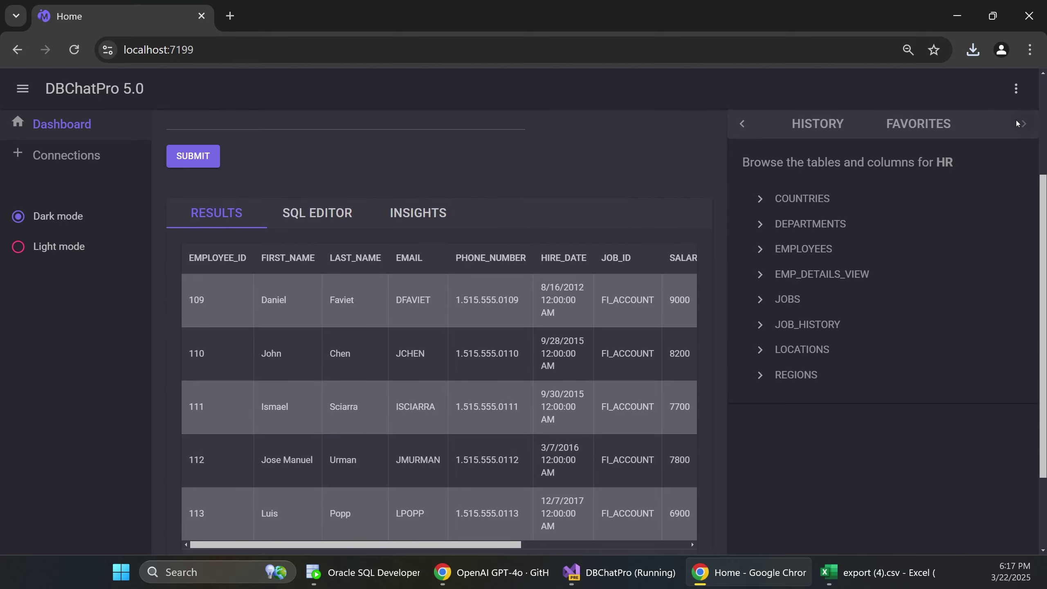
pyautogui.click(808, 133)
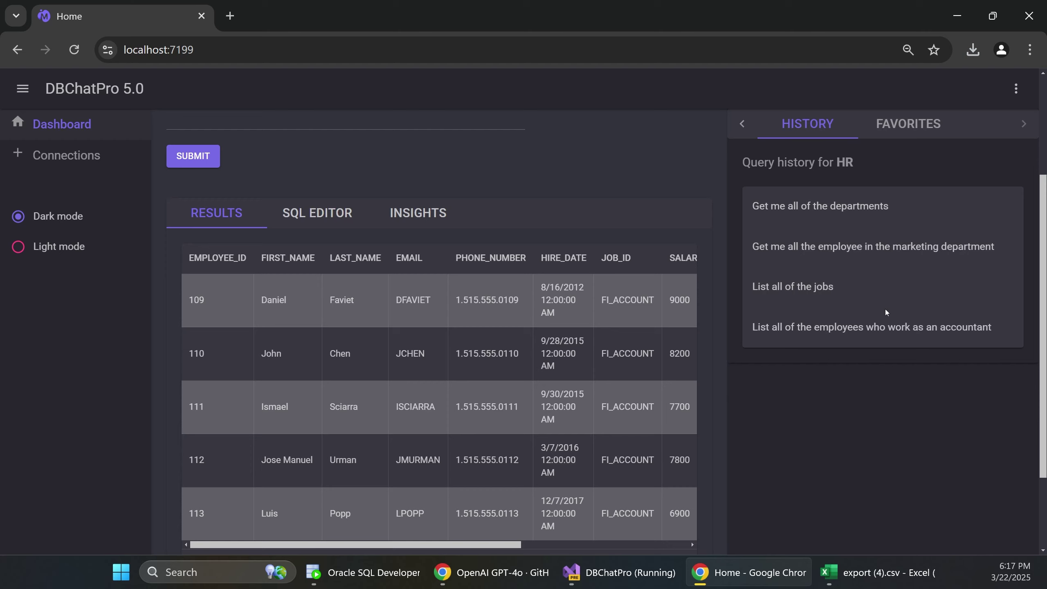
pyautogui.click(912, 124)
# - View the available AI platforms for the prompt, keeping Azure OpenAI selected
pyautogui.scroll(3, 585, 295)
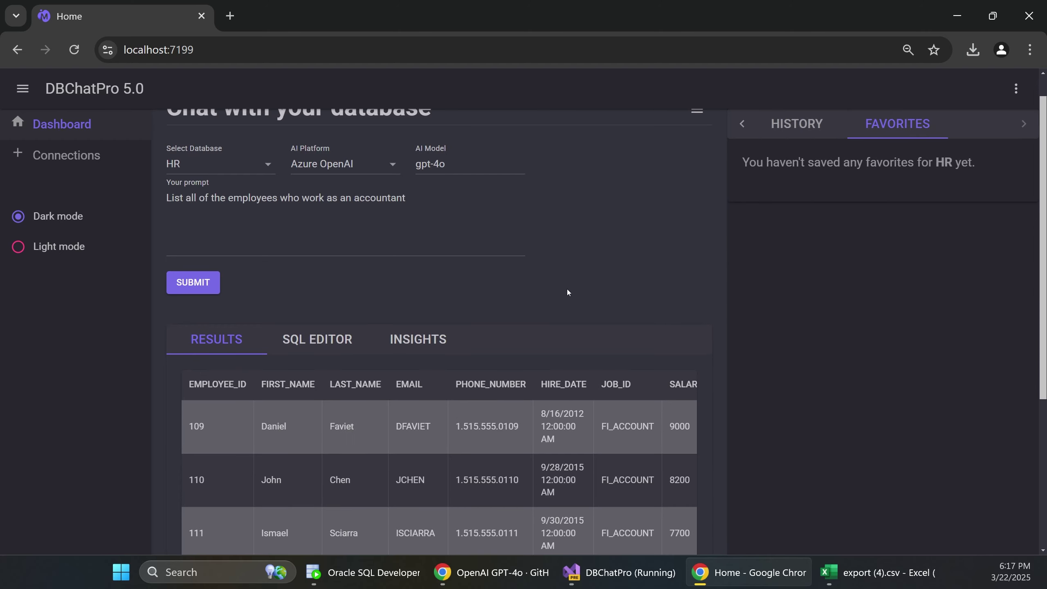
pyautogui.scroll(1, 776, 267)
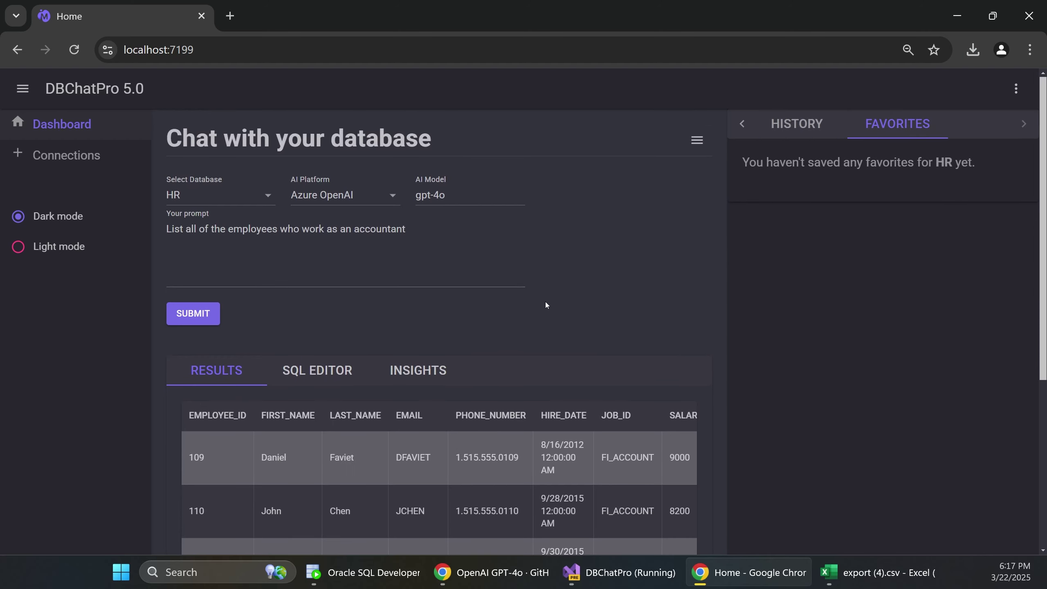
pyautogui.click(321, 196)
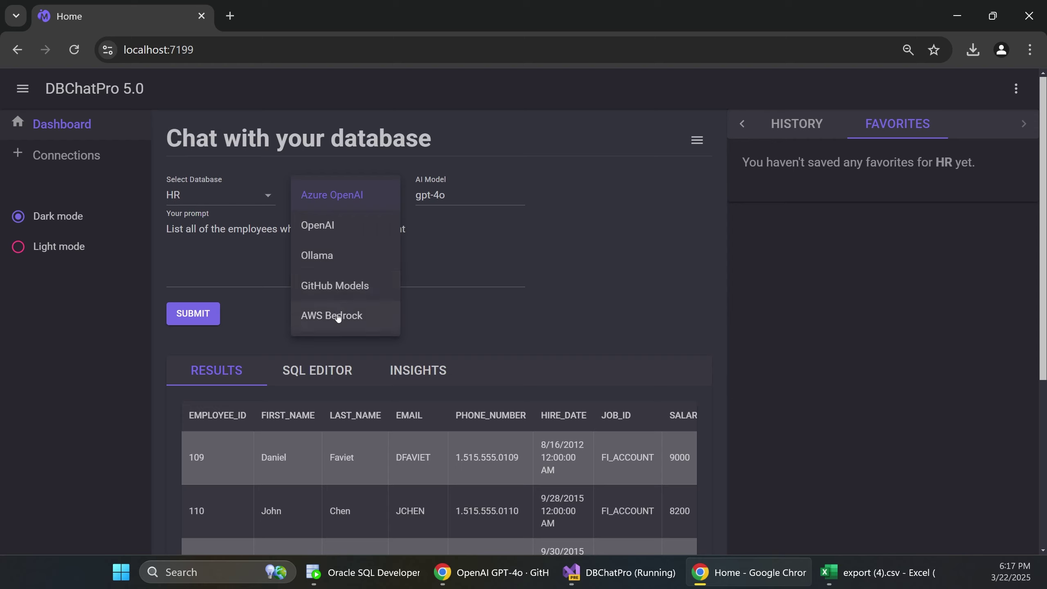
pyautogui.click(441, 320)
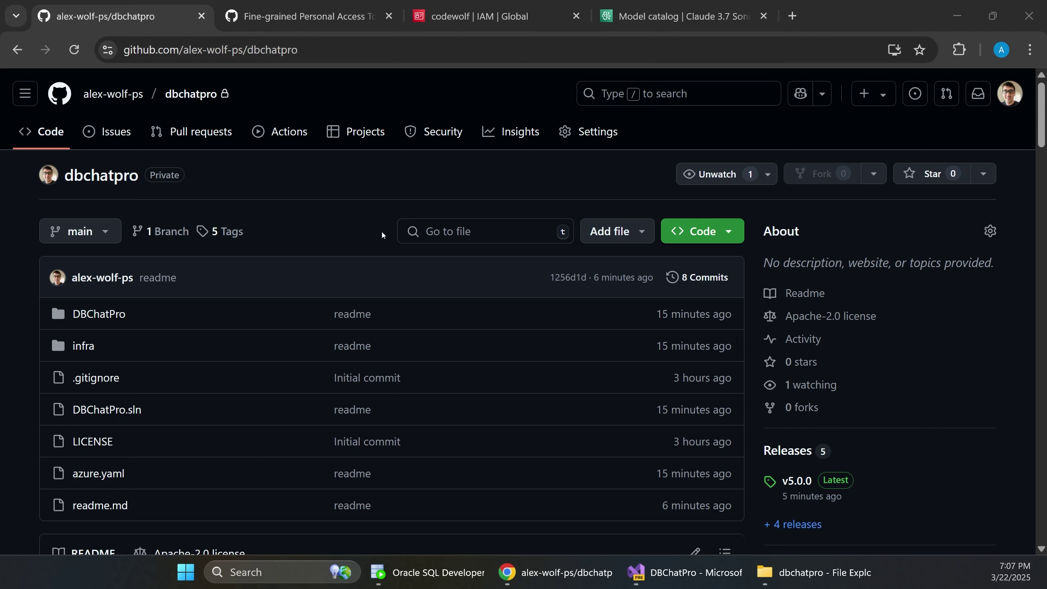
# - Copy the HTTPS clone URL of the dbchatpro repository on GitHub and close the clone options
pyautogui.click(684, 234)
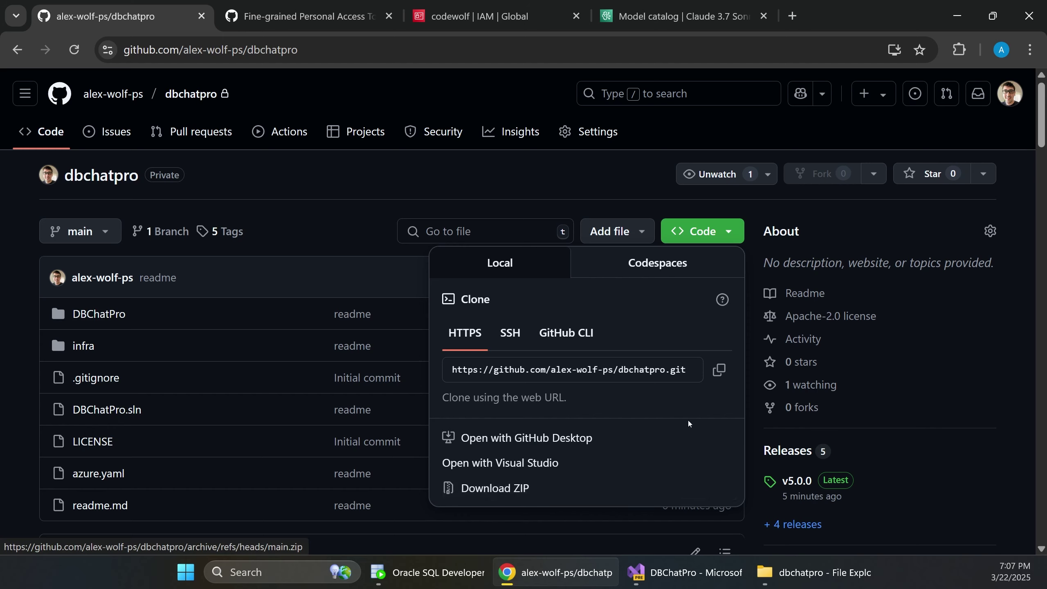
pyautogui.click(473, 362)
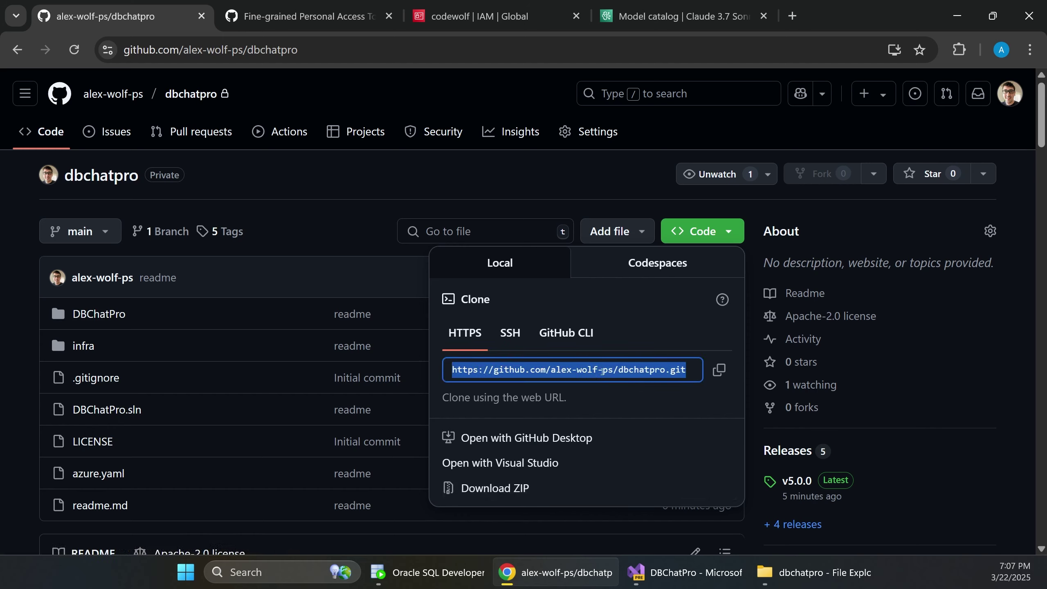
pyautogui.click(719, 370)
pyautogui.click(318, 230)
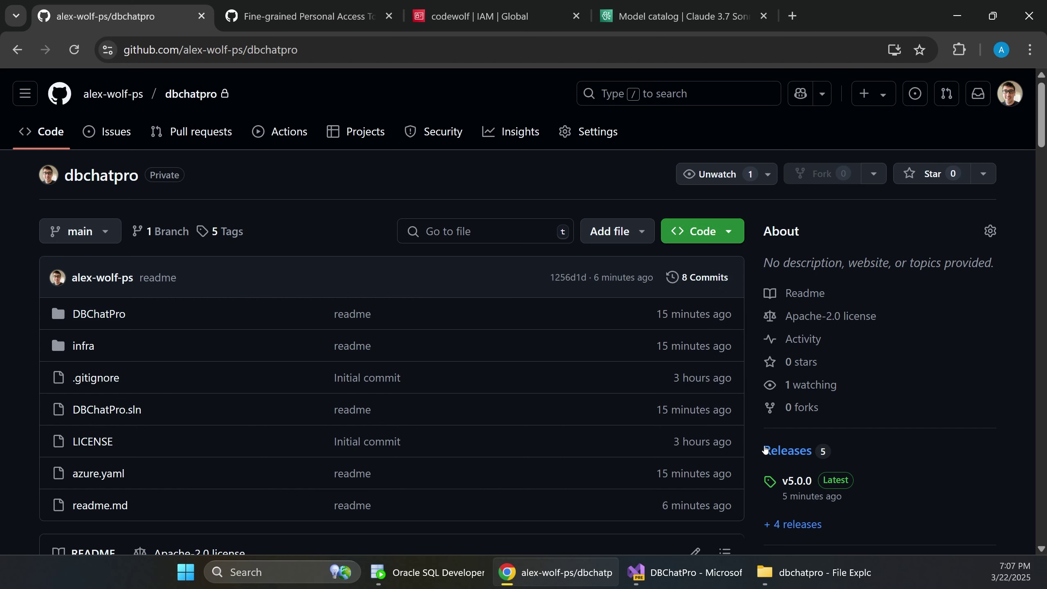
# - Switch to the cloned dbchatpro folder in File Explorer and examine its files, the DBChatPro.sln solution and the options for opening the folder
pyautogui.click(820, 573)
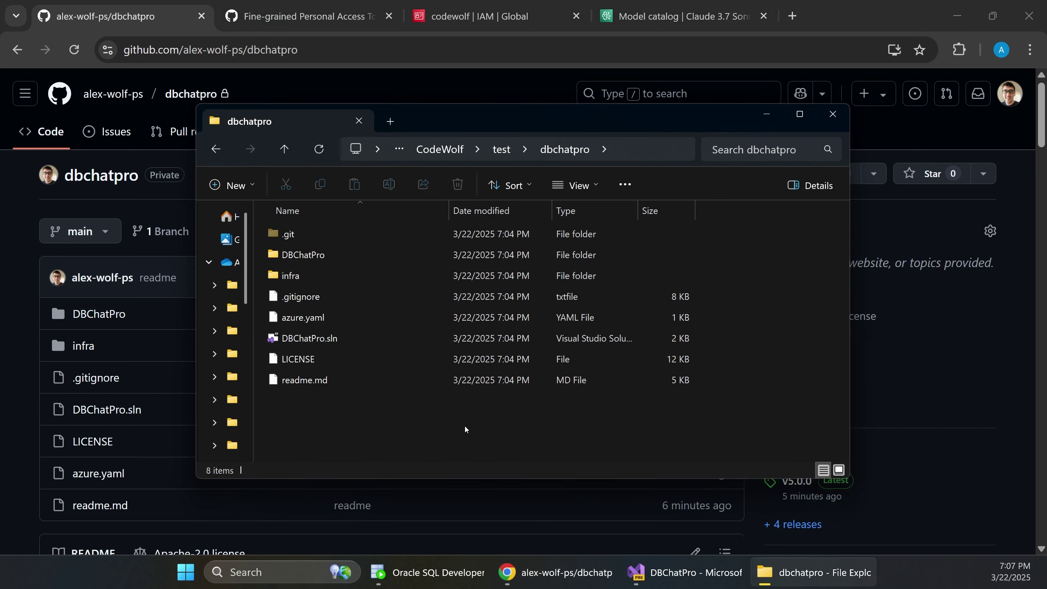
pyautogui.moveTo(462, 425); pyautogui.dragTo(299, 232)
pyautogui.click(353, 398)
pyautogui.moveTo(319, 425); pyautogui.dragTo(371, 231)
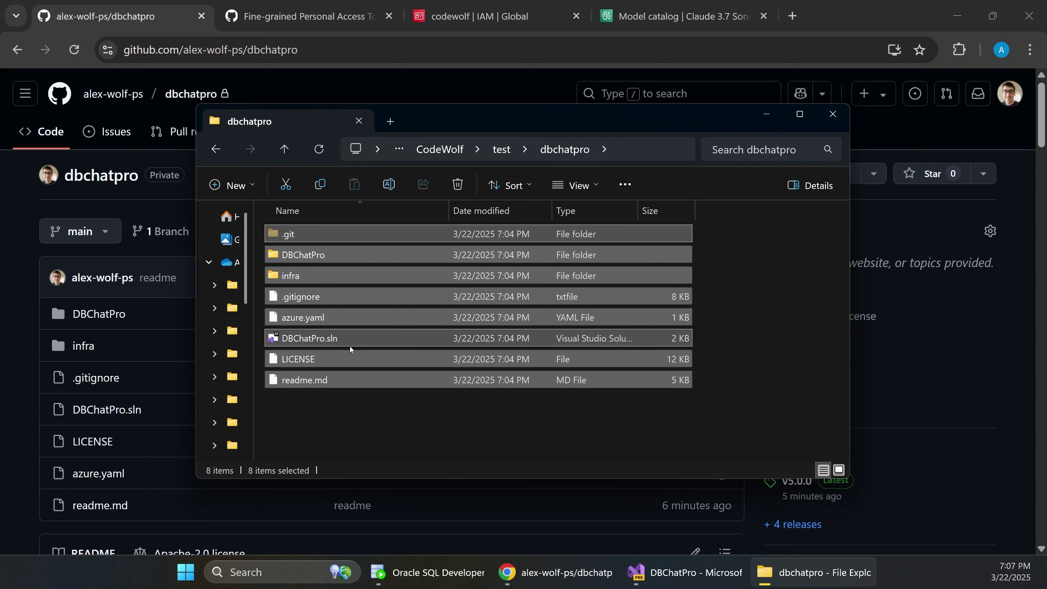
pyautogui.click(329, 343)
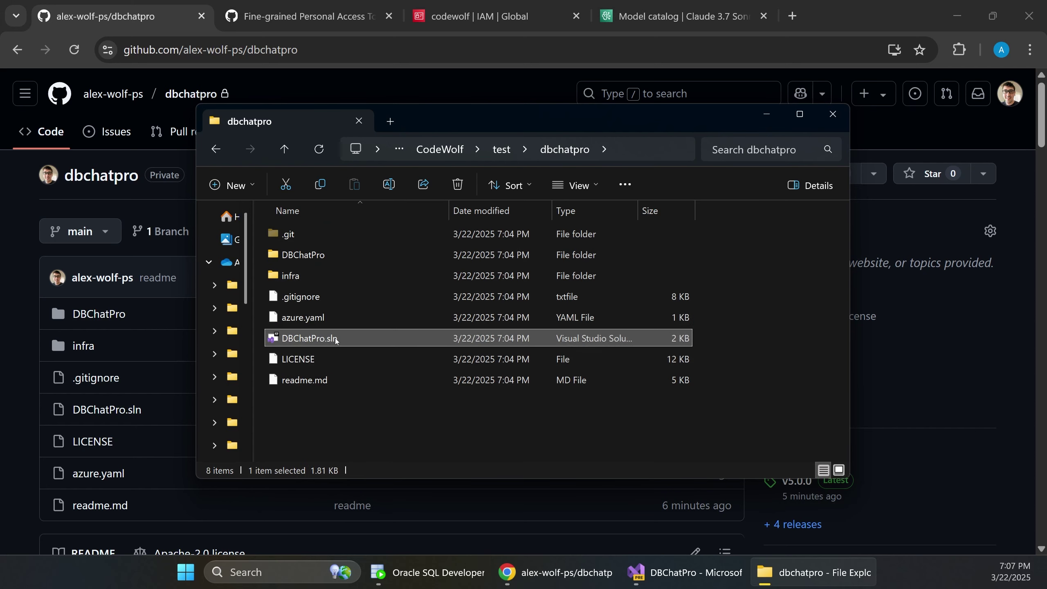
pyautogui.rightClick(328, 411)
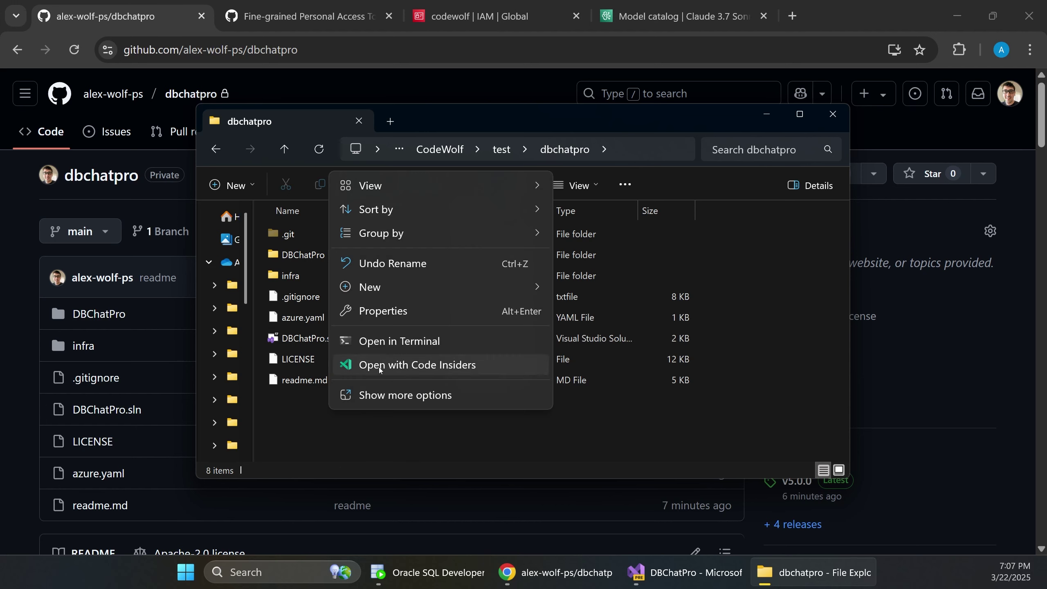
# - Switch to the DBChatPro solution in Visual Studio and open appsettings.Development.json
pyautogui.click(684, 572)
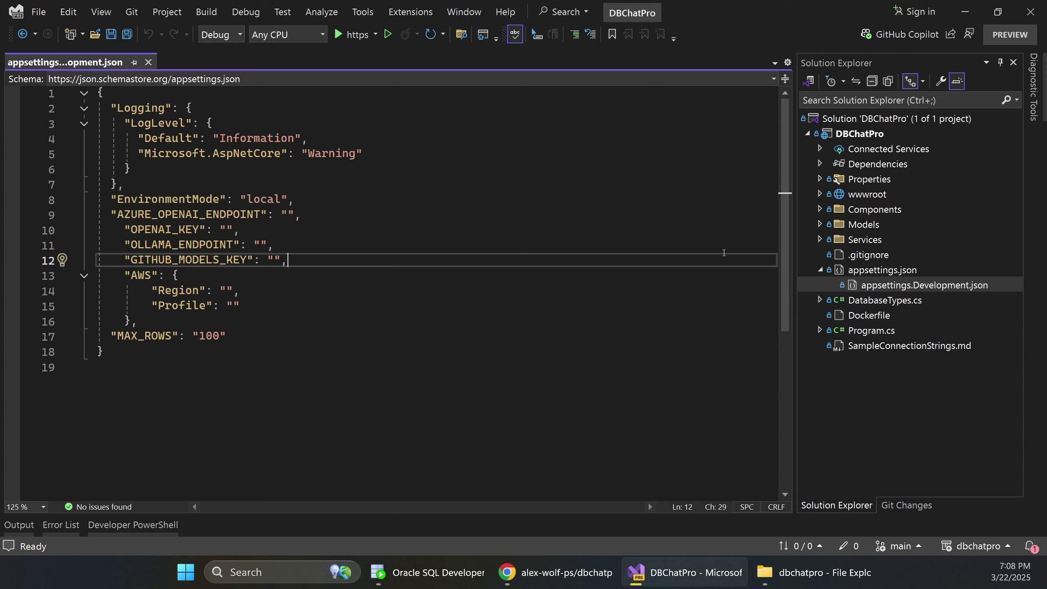
pyautogui.doubleClick(892, 285)
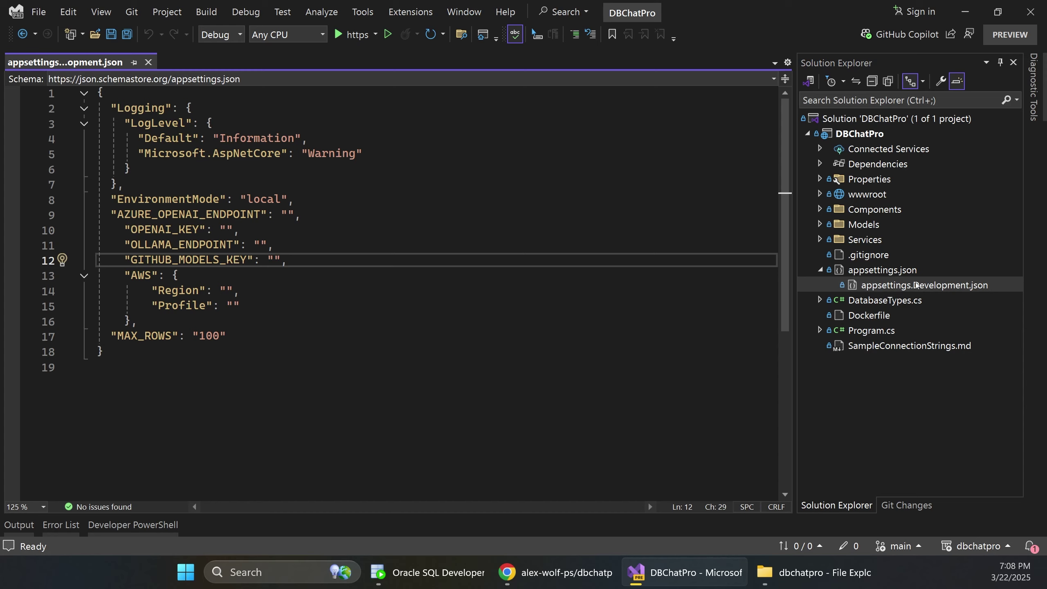